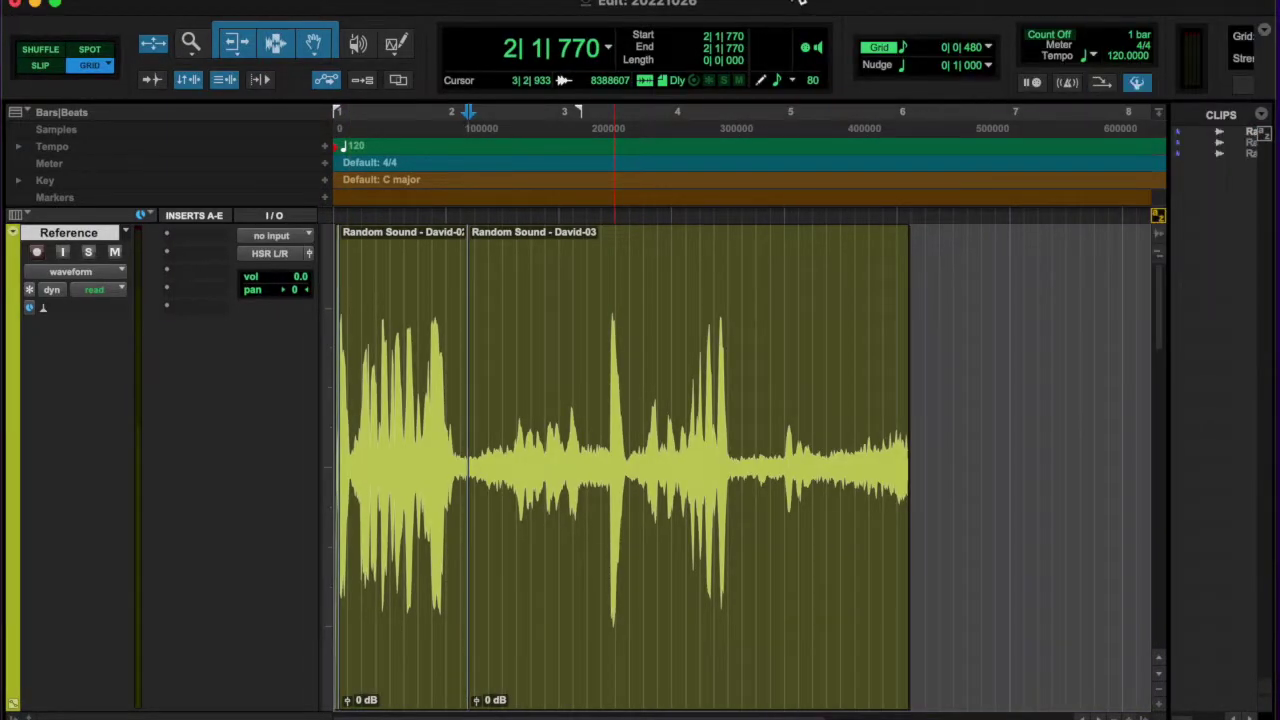
Check the nudge commands in the keyboard shortcuts, and shift the audio inside the second Reference clip later at a 0|0|060 nudge value.
{"action": "left_click", "coordinate": [800, 2]}
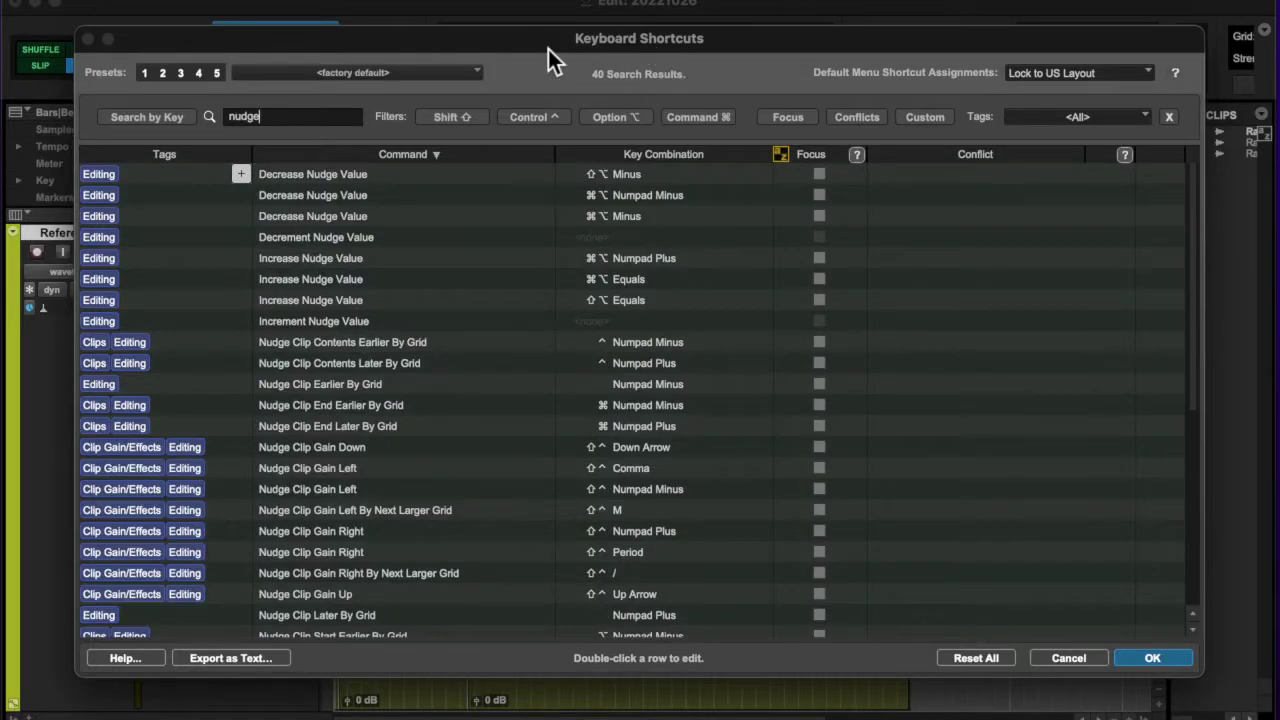
{"action": "left_click", "coordinate": [1055, 656]}
{"action": "key", "text": "plus"}
{"action": "key", "text": "super+bracketright"}
{"action": "key", "text": "super+bracketright"}
{"action": "key", "text": "minus"}
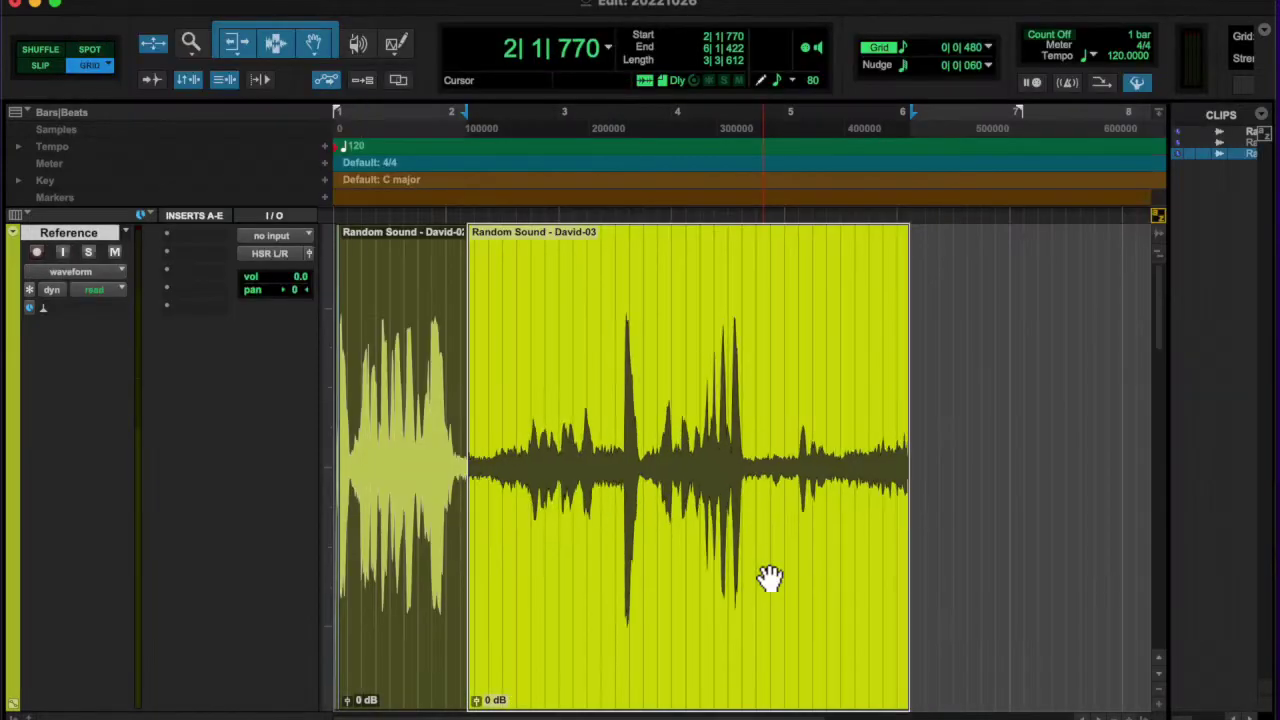
Select the first clip on the Reference track and reduce the track's height.
{"action": "left_click", "coordinate": [386, 629]}
{"action": "key", "text": "super+bracketright"}
{"action": "key", "text": "super+bracketleft"}
{"action": "key", "text": "ctrl+Down"}
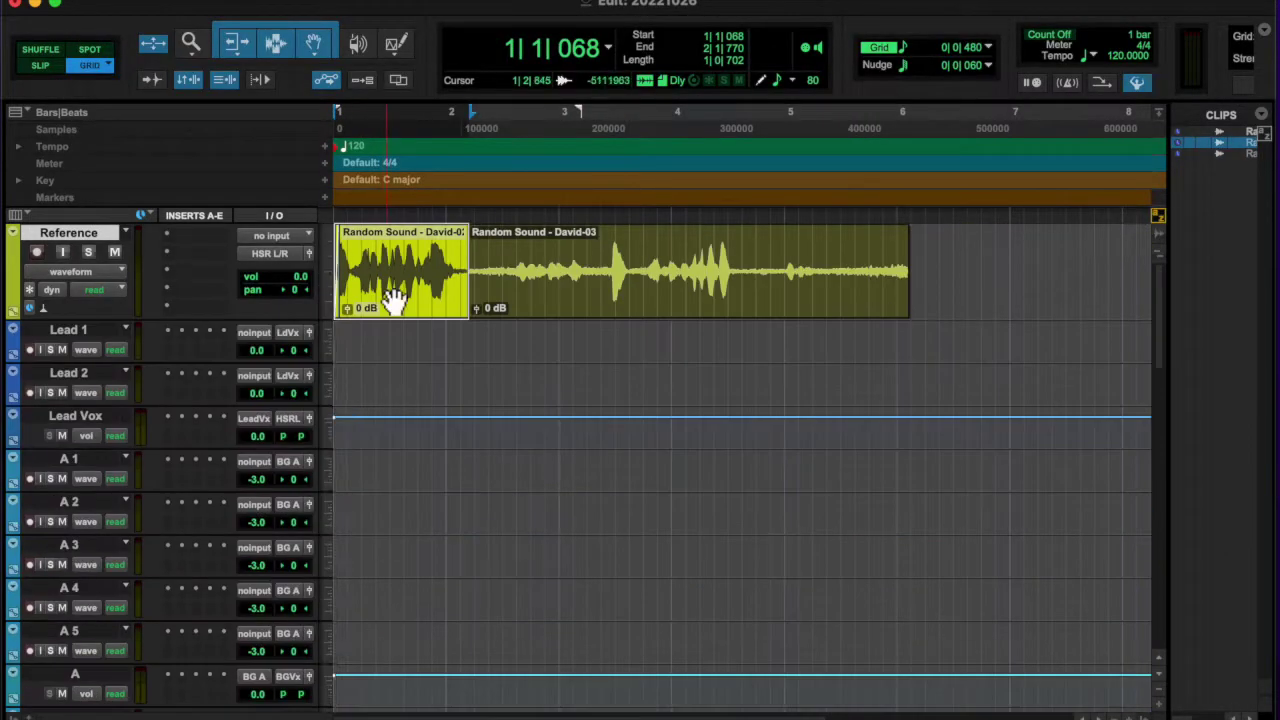
Search the keyboard shortcuts for "track" and browse the track-related commands.
{"action": "key", "text": "super+bracketright"}
{"action": "key", "text": "super+bracketright"}
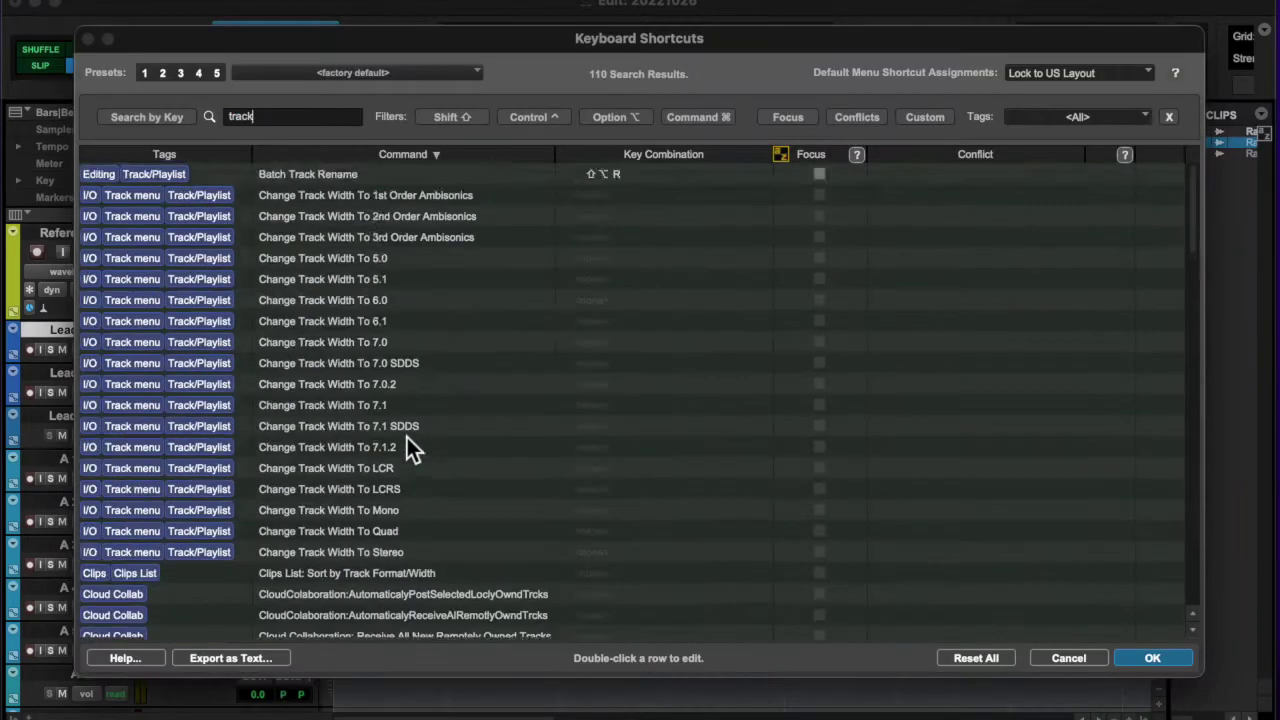
{"action": "scroll", "coordinate": [407, 437], "scroll_direction": "down", "scroll_amount": 20}
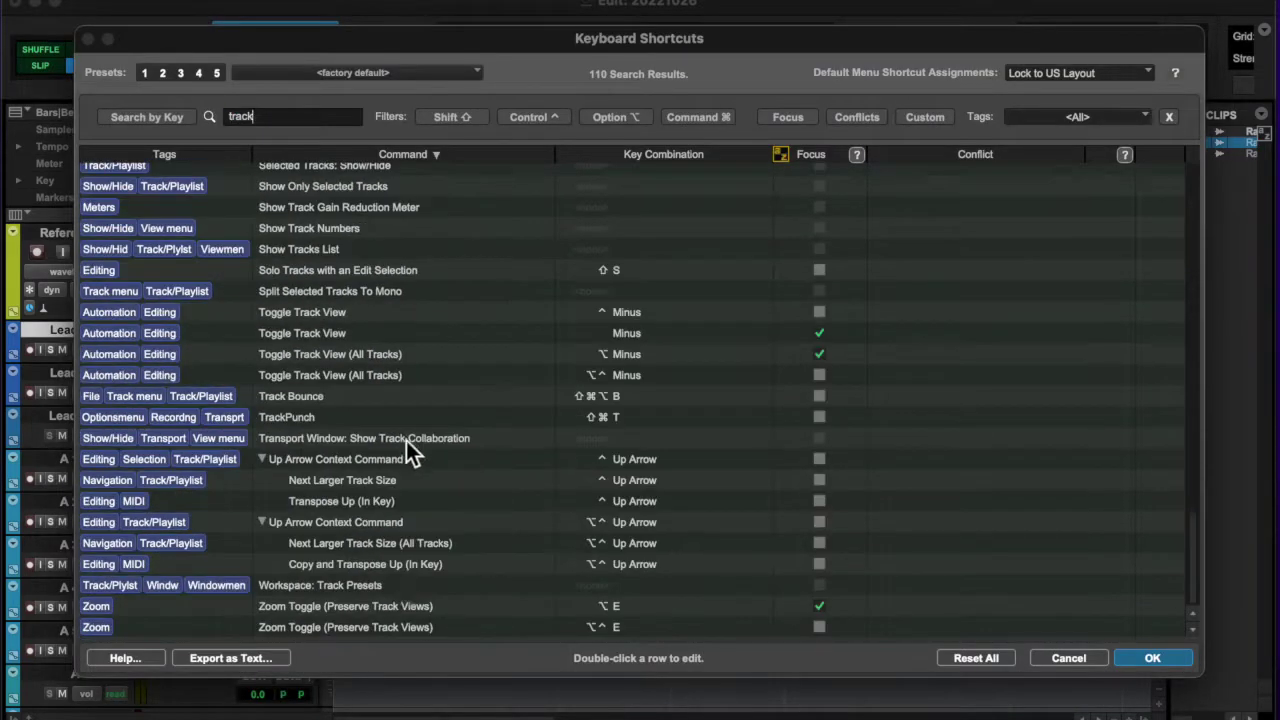
{"action": "scroll", "coordinate": [407, 500], "scroll_direction": "up", "scroll_amount": 10}
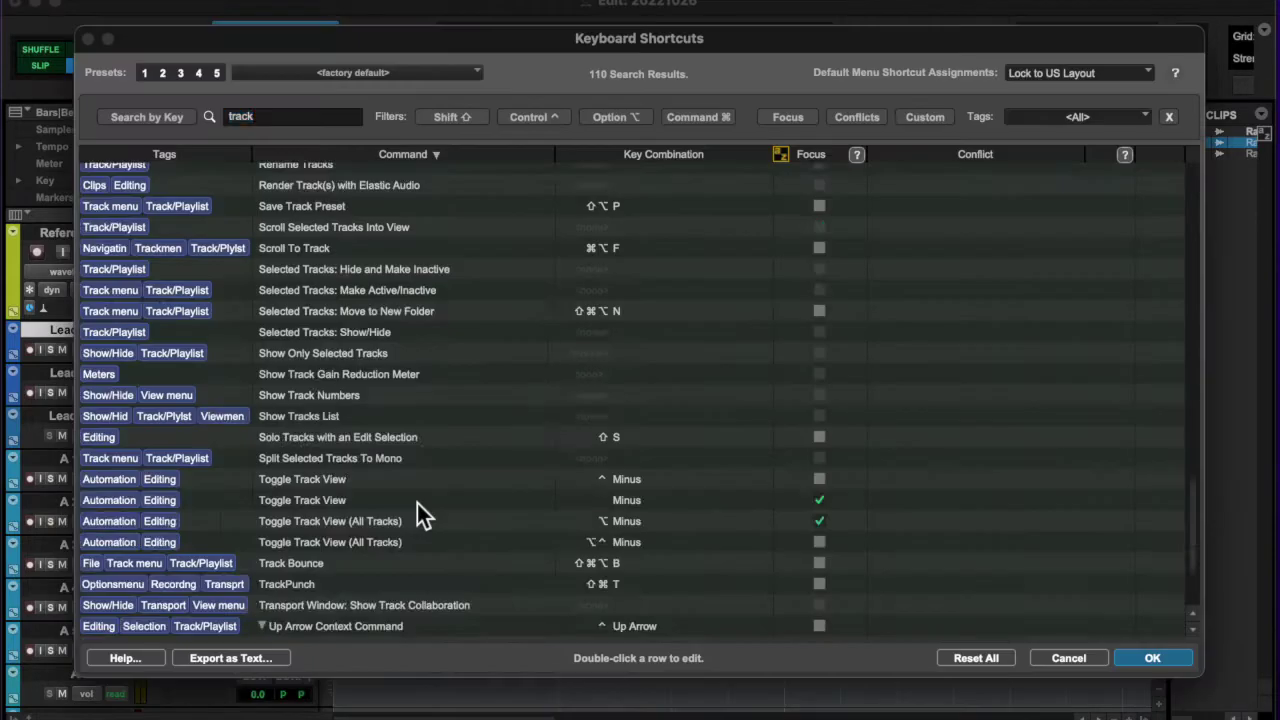
{"action": "scroll", "coordinate": [471, 394], "scroll_direction": "up", "scroll_amount": 5}
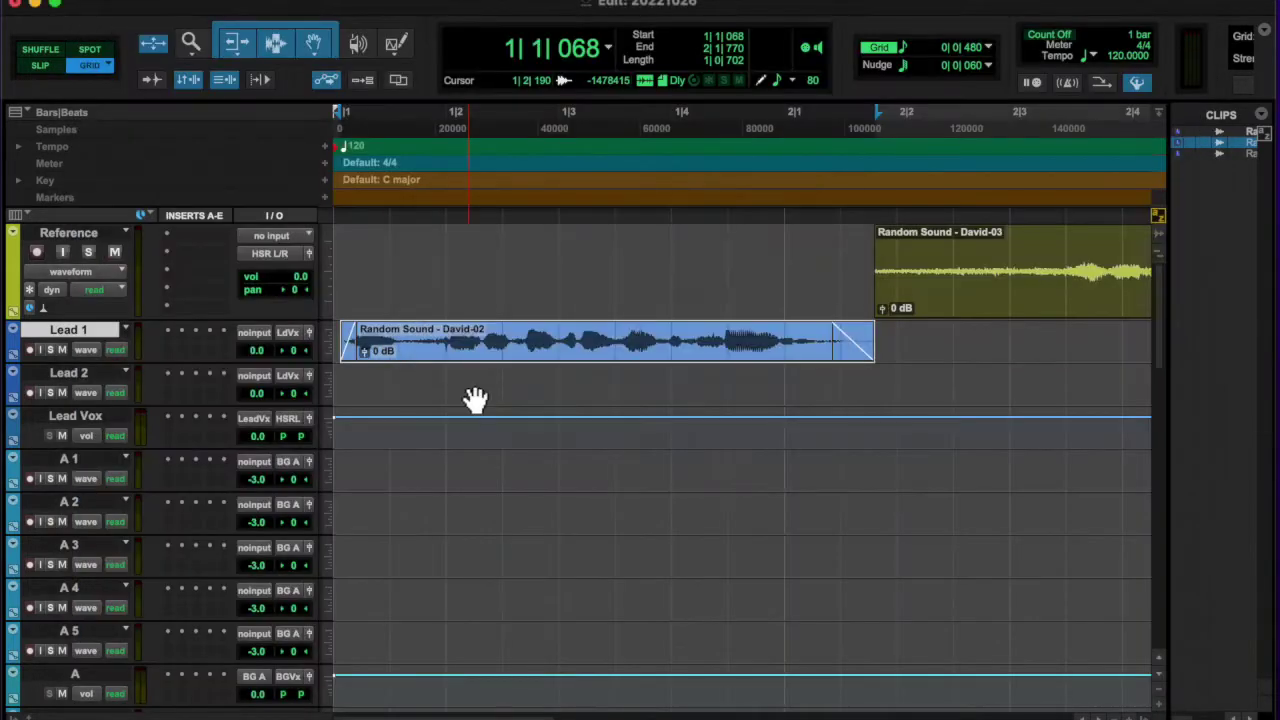
Play the faded clip on the Lead 1 track and move it along the timeline to 12|3|480.
{"action": "scroll", "coordinate": [474, 402], "scroll_direction": "down", "scroll_amount": 8}
{"action": "scroll", "coordinate": [474, 402], "scroll_direction": "up", "scroll_amount": 10}
{"action": "key", "text": "super+bracketleft"}
{"action": "key", "text": "space"}
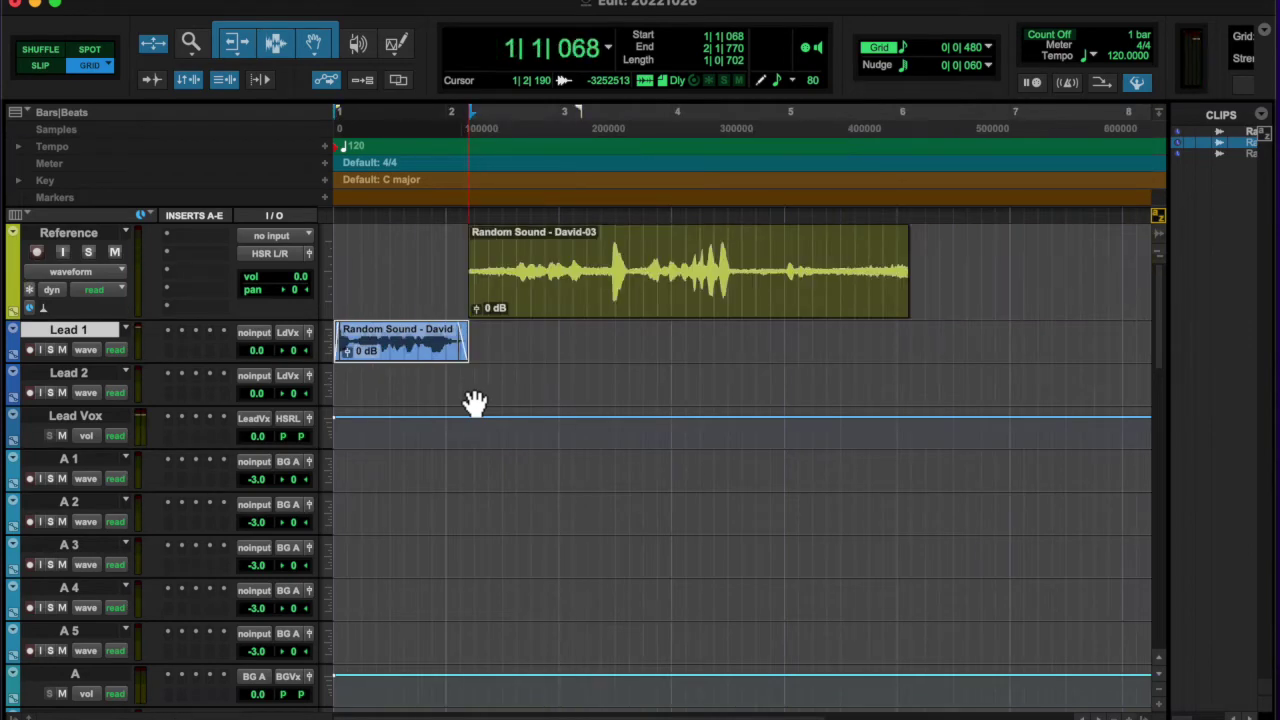
{"action": "left_click_drag", "start_coordinate": [460, 345], "coordinate": [680, 350]}
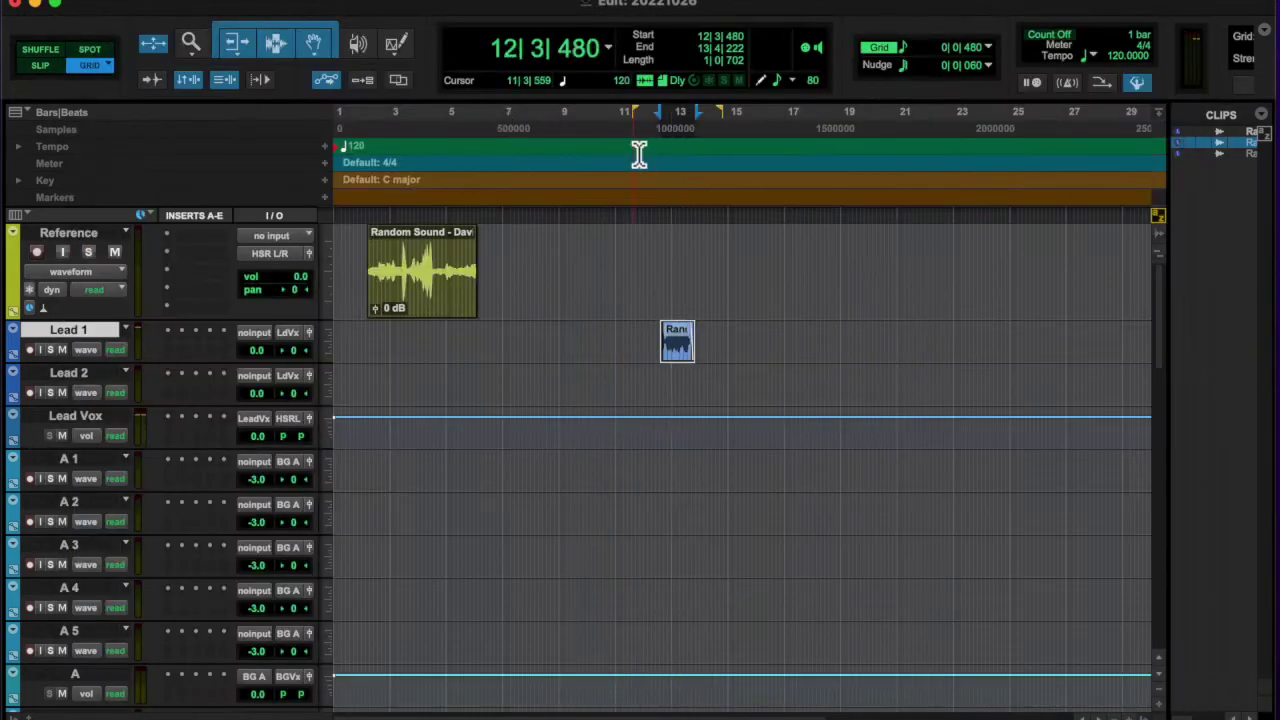
Check the Pro Tools shortcuts PDF for track renaming, and look up "track name" in the keyboard shortcuts of the session.
{"action": "key", "text": "super+Tab"}
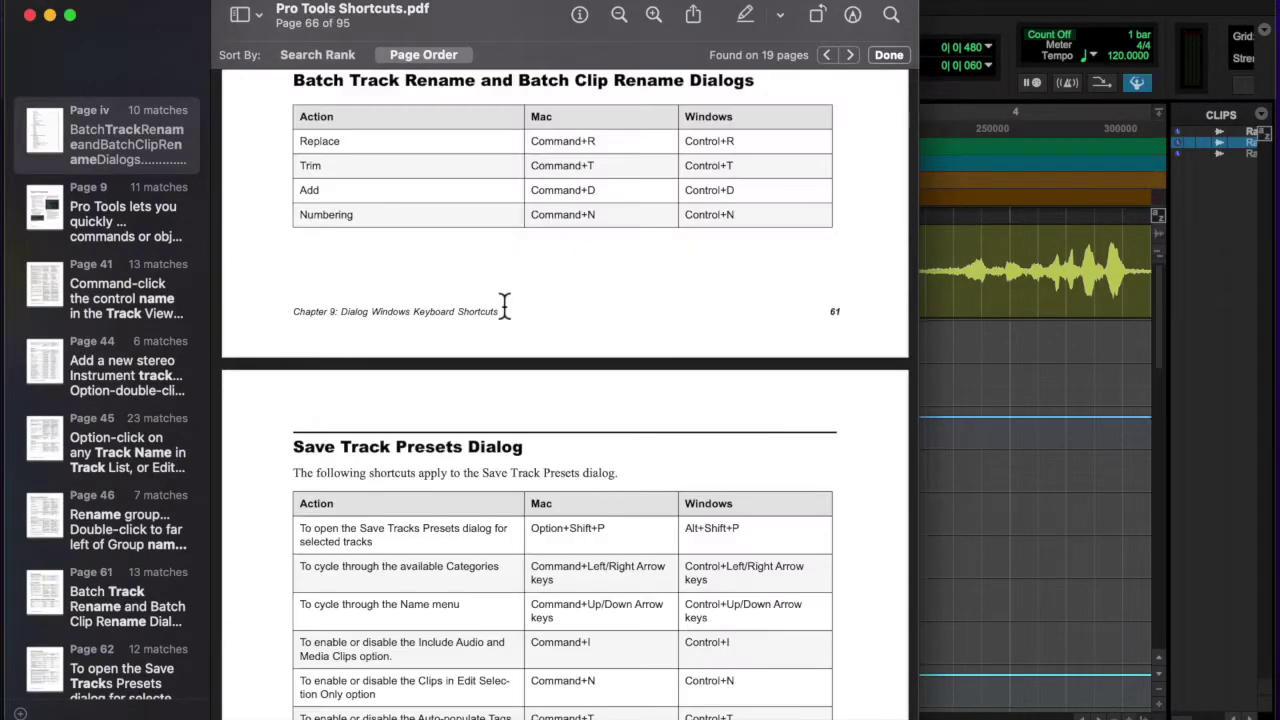
{"action": "scroll", "coordinate": [504, 306], "scroll_direction": "down", "scroll_amount": 3}
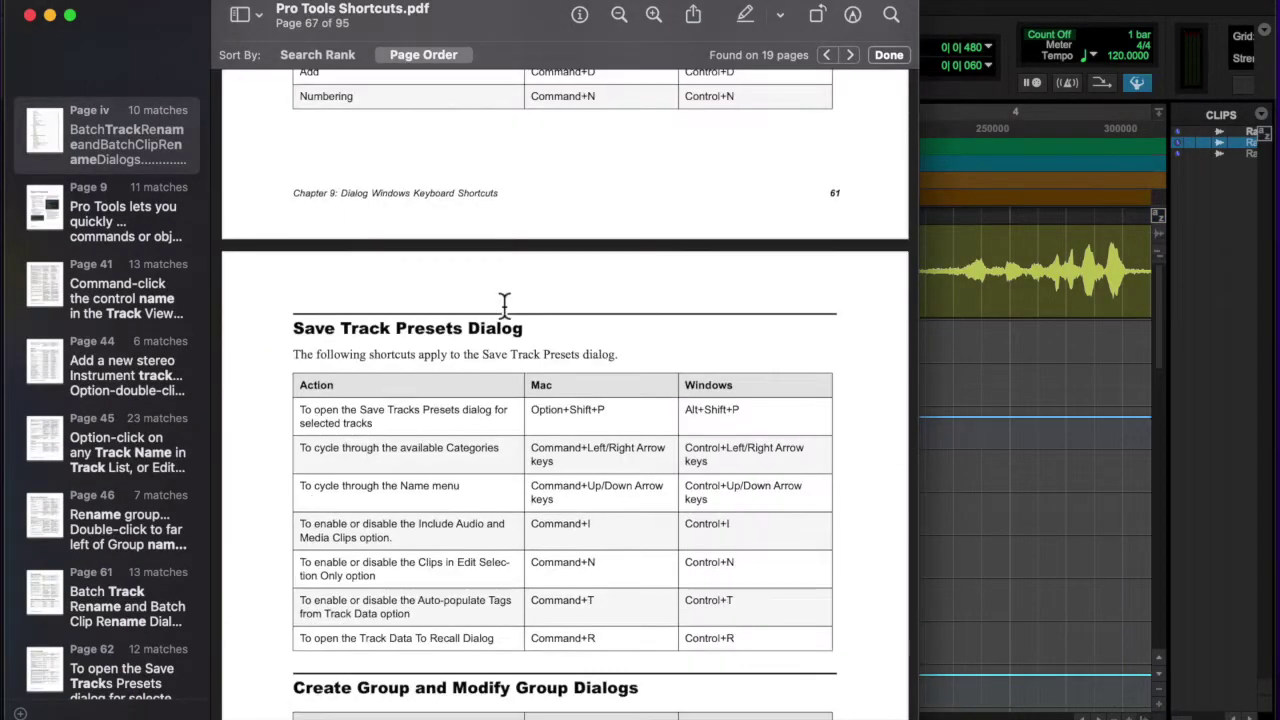
{"action": "key", "text": "super+Tab"}
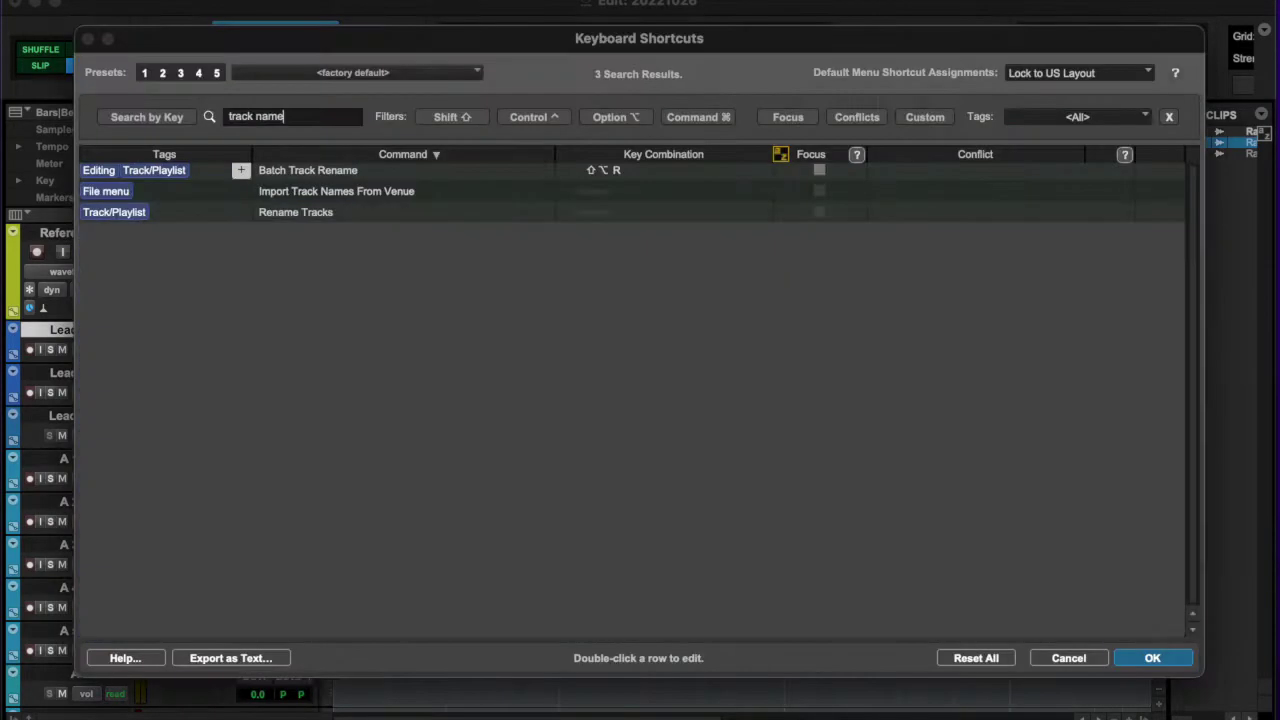
{"action": "double_click", "coordinate": [642, 210]}
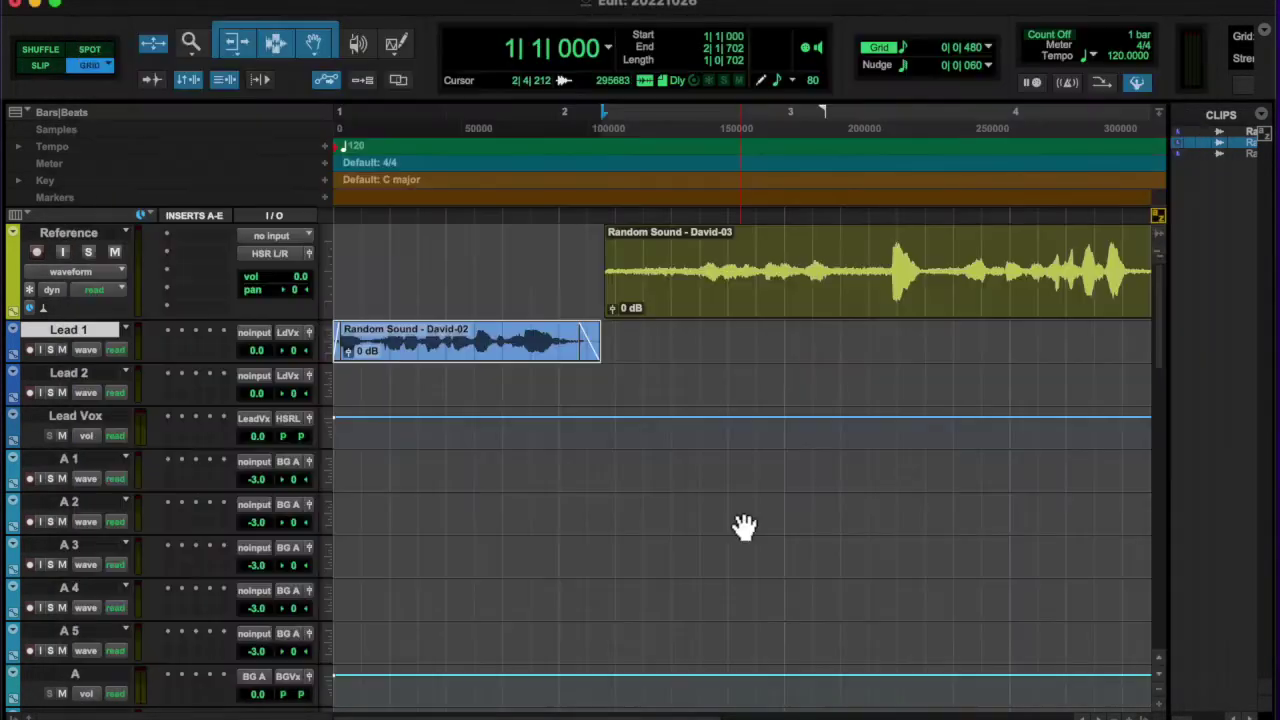
Rename the Lead 1 track as RM Vox with Batch Track Rename, and open and dismiss Batch Clip Rename.
{"action": "key", "text": "alt+shift+r"}
{"action": "type", "text": "Lead 1"}
{"action": "key", "text": "Tab"}
{"action": "type", "text": "RM Vox"}
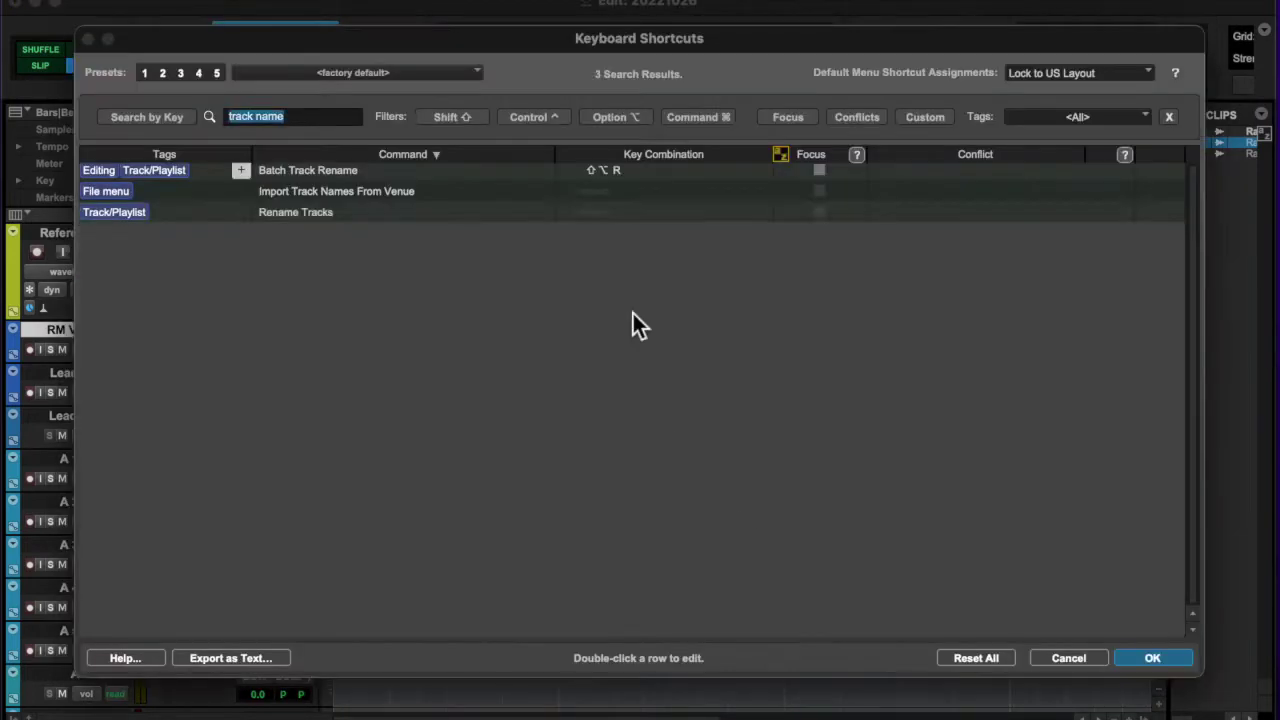
{"action": "key", "text": "alt+shift+r"}
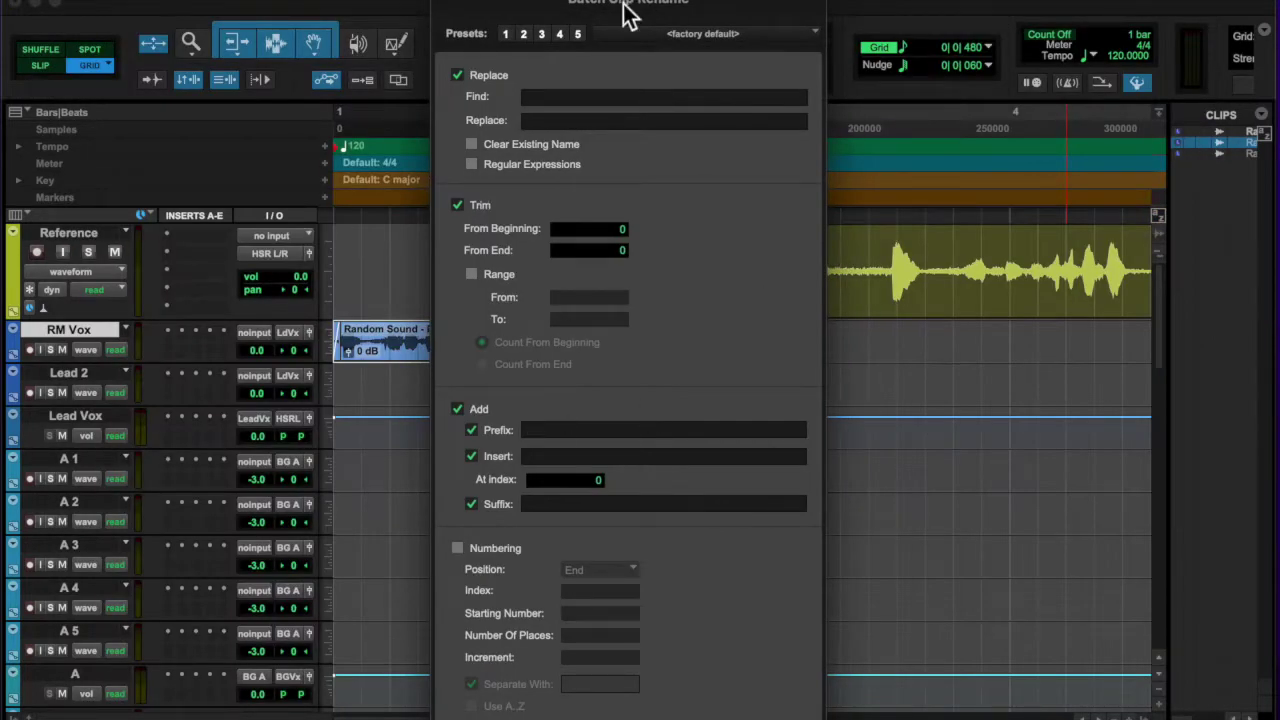
{"action": "key", "text": "Escape"}
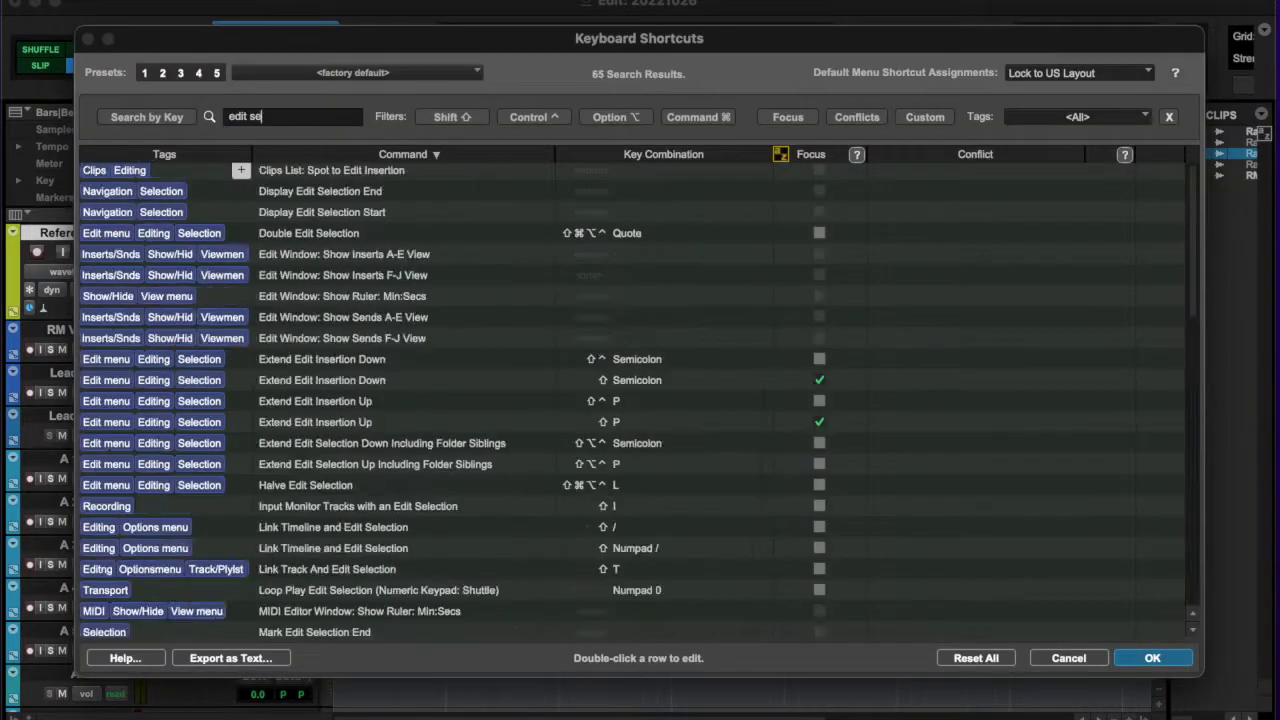
Search the keyboard shortcuts for "edit selection" and browse the commands for moving the selection between clips.
{"action": "scroll", "coordinate": [508, 325], "scroll_direction": "down", "scroll_amount": 5}
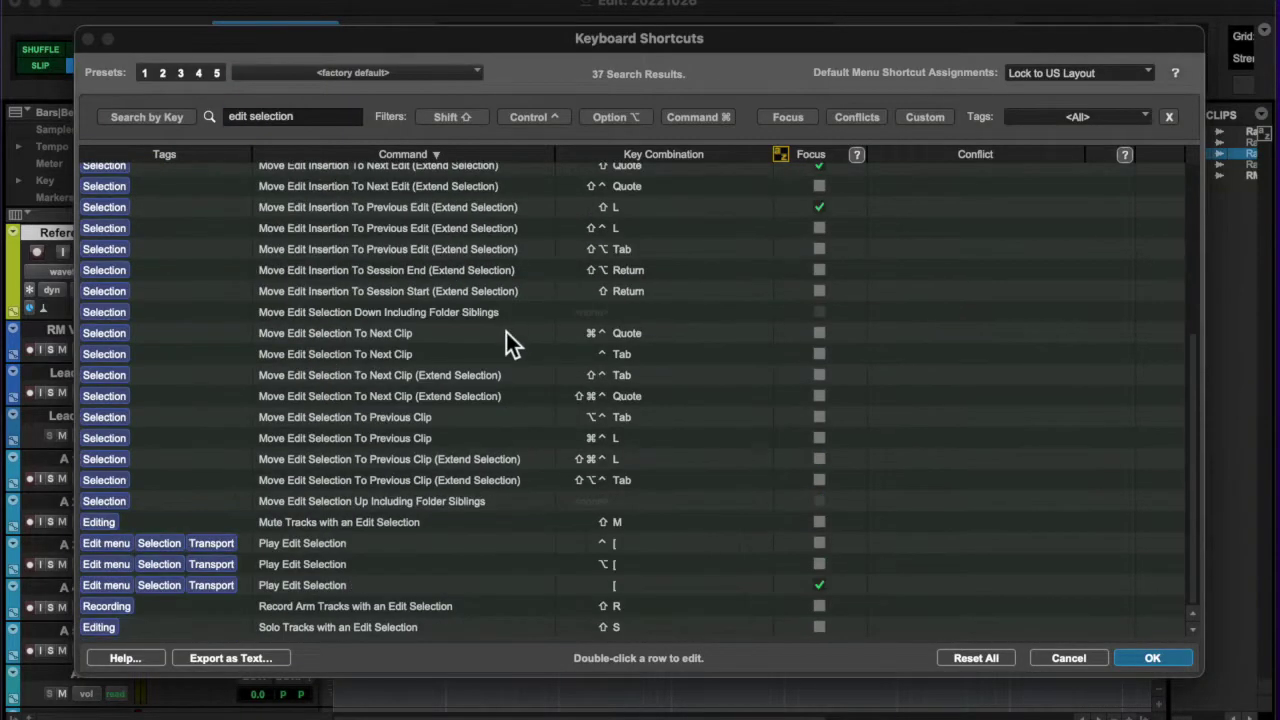
{"action": "key", "text": "Return"}
{"action": "key", "text": "alt+Tab"}
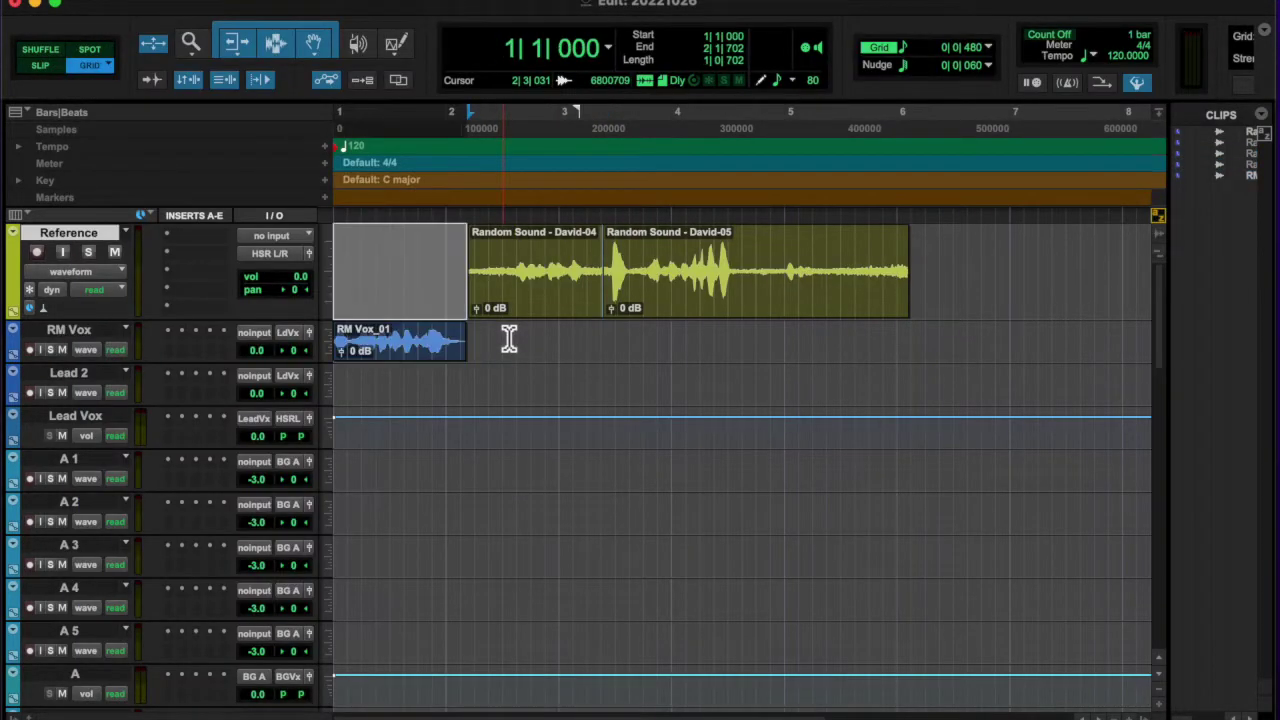
Shift the edit selection from the empty start of the Reference track down to the RM Vox clip.
{"action": "key", "text": "apostrophe"}
{"action": "key", "text": "semicolon"}
{"action": "key", "text": "super+bracketright"}
{"action": "key", "text": "super+bracketleft"}
{"action": "key", "text": "super+bracketright"}
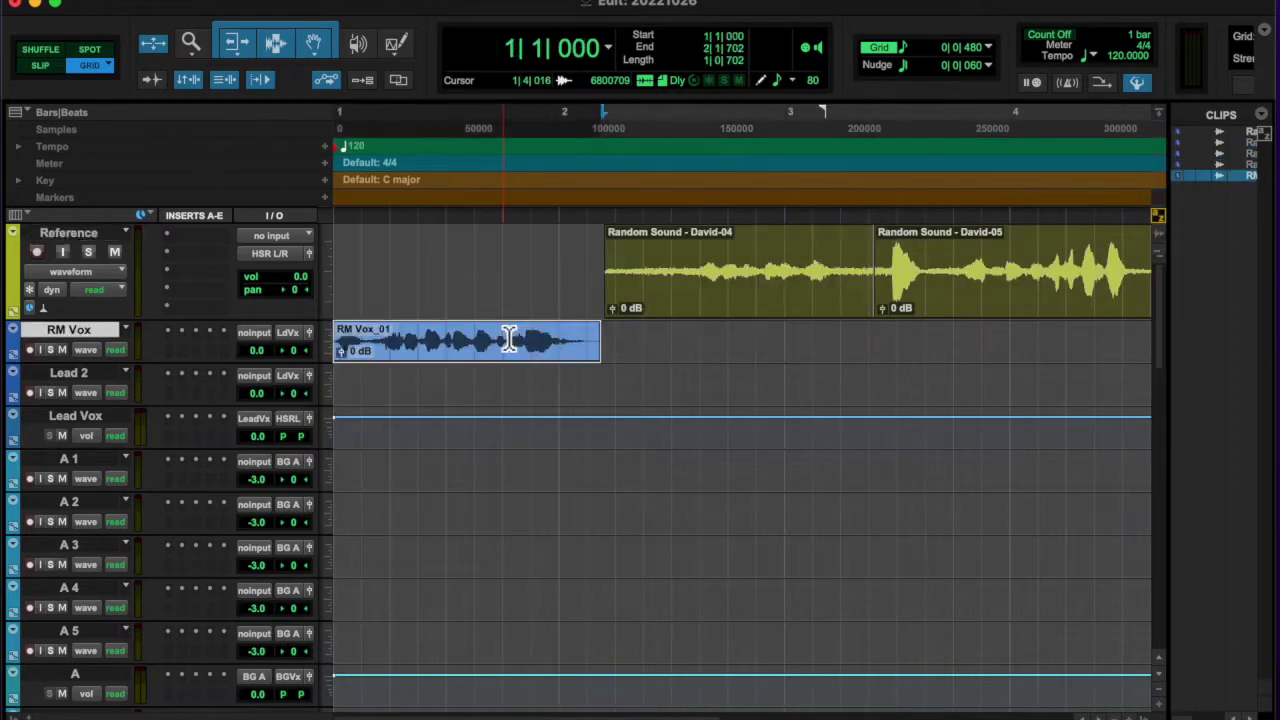
Cut the Reference clip starting at 2|1|770 and paste it onto the Lead 2 track at the same position.
{"action": "key", "text": "super+bracketleft"}
{"action": "key", "text": "super+bracketleft"}
{"action": "key", "text": "Delete"}
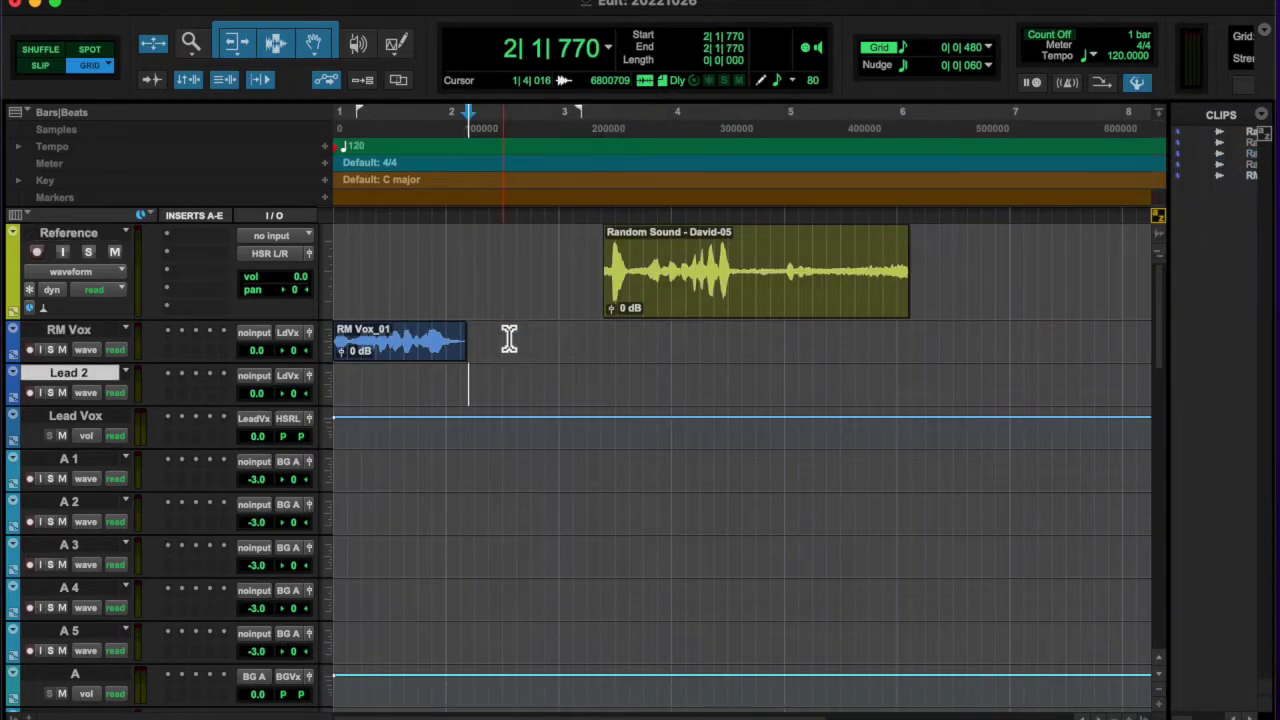
{"action": "key", "text": "super+v"}
{"action": "key", "text": "super+shift+r"}
{"action": "key", "text": "alt+Tab"}
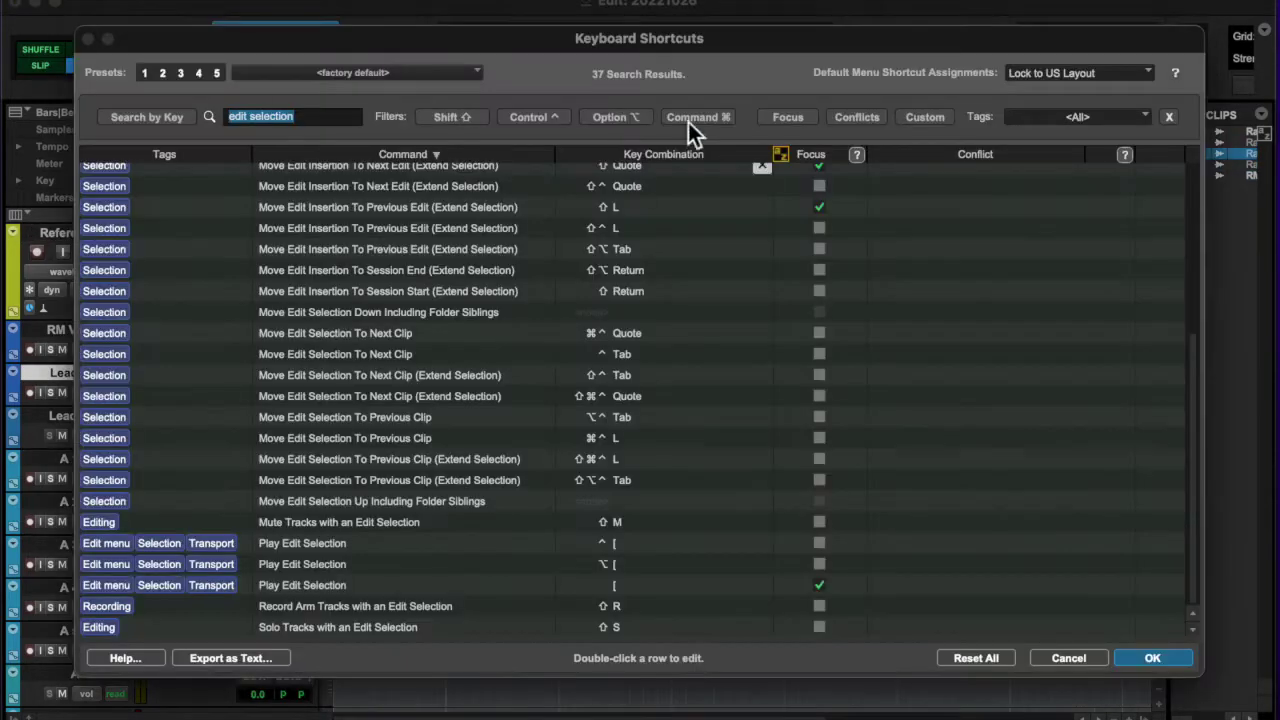
Search the keyboard shortcuts for "rename", edit the assignment of a rename command and save the changes.
{"action": "key", "text": "BackSpace"}
{"action": "type", "text": "rename"}
{"action": "double_click", "coordinate": [606, 280]}
{"action": "left_click", "coordinate": [1152, 660]}
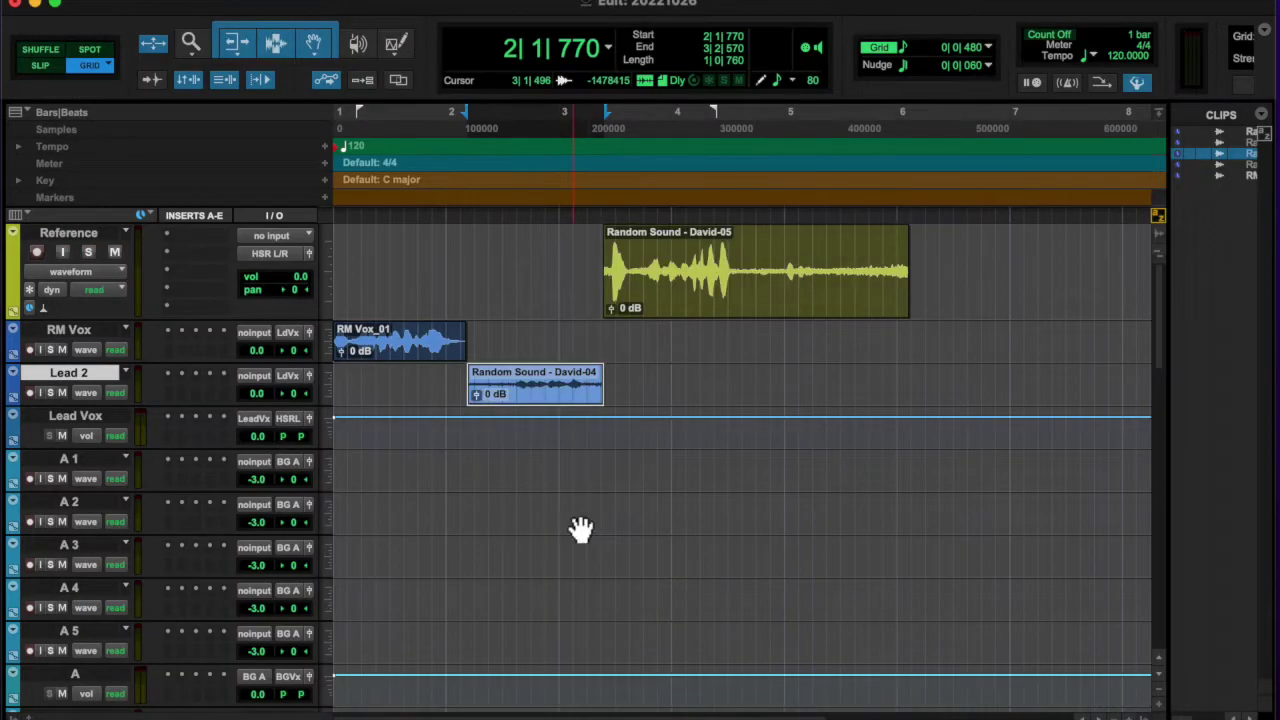
Rename the Lead 2 track with the person's first name and increase its height.
{"action": "key", "text": "super+shift+r"}
{"action": "type", "text": "David"}
{"action": "key", "text": "Return"}
{"action": "key", "text": "super+bracketright"}
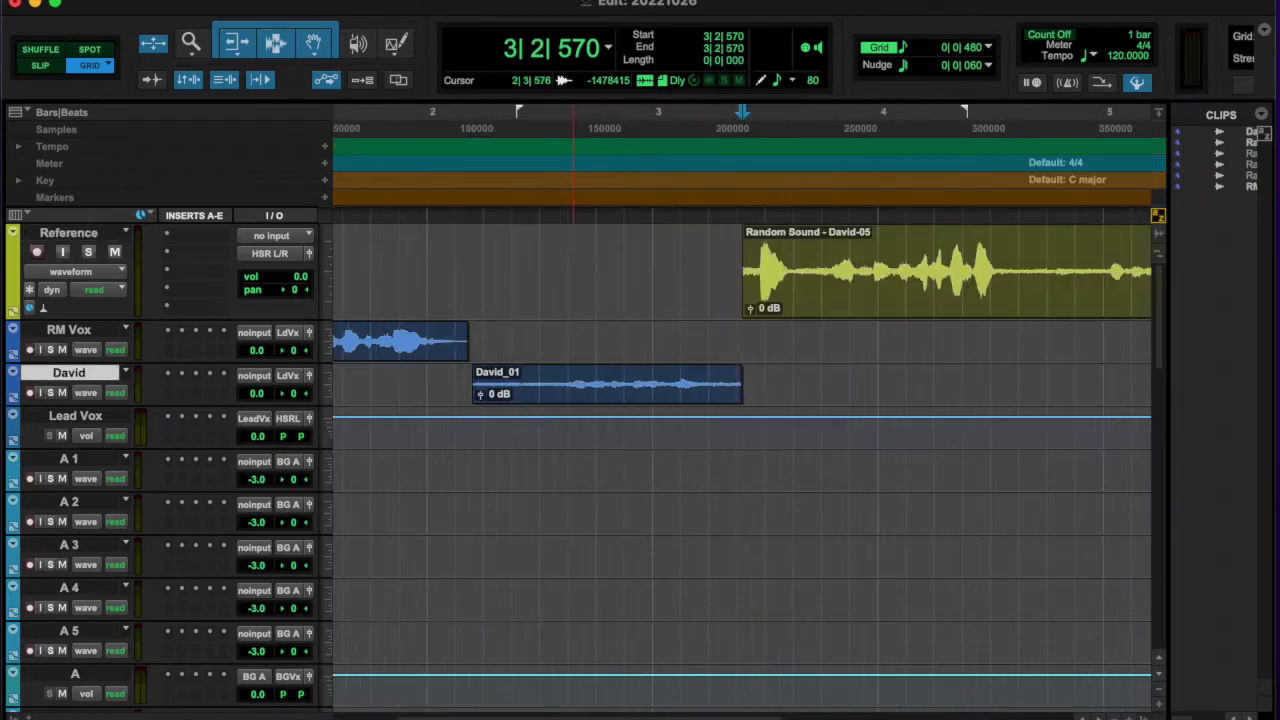
{"action": "key", "text": "ctrl+Up"}
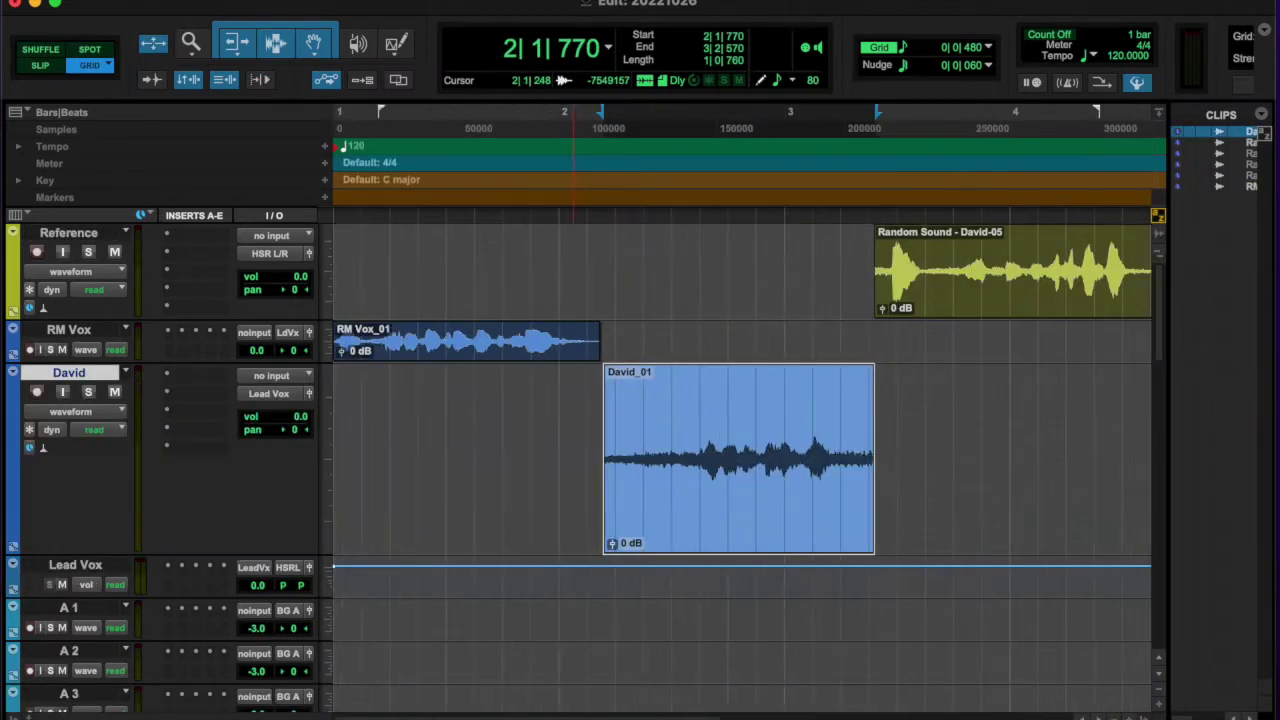
Audition the clip on the track below RM Vox by nudging a short 0|0|240 selection through it in 0|0|120 steps.
{"action": "left_click", "coordinate": [1078, 450]}
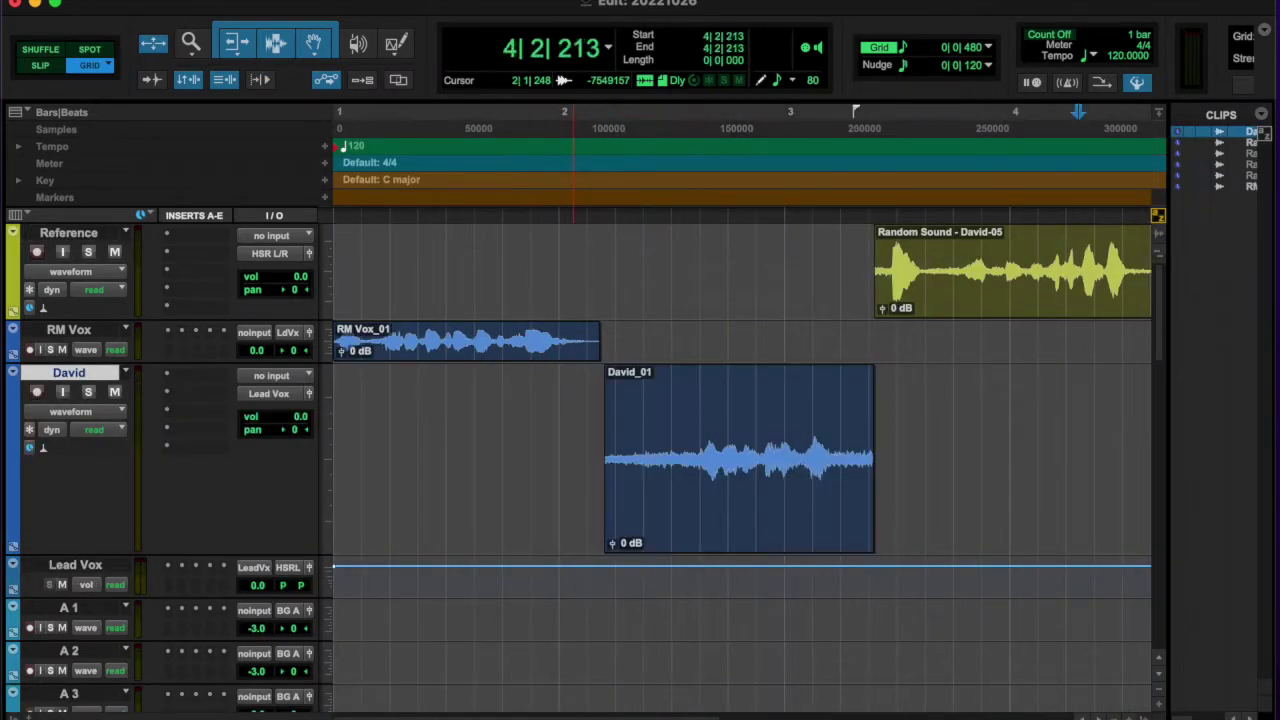
{"action": "key", "text": "shift+KP_Add"}
{"action": "key", "text": "shift+KP_Add"}
{"action": "key", "text": "shift+KP_Add"}
{"action": "key", "text": "shift+KP_Add"}
{"action": "key", "text": "shift+KP_Add"}
{"action": "key", "text": "shift+KP_Add"}
{"action": "key", "text": "shift+KP_Add"}
{"action": "key", "text": "shift+KP_Add"}
{"action": "key", "text": "shift+KP_Add"}
{"action": "key", "text": "shift+KP_Add"}
{"action": "key", "text": "shift+KP_Add"}
{"action": "key", "text": "shift+KP_Add"}
{"action": "key", "text": "shift+KP_Add"}
{"action": "key", "text": "shift+KP_Add"}
{"action": "key", "text": "shift+KP_Add"}
{"action": "key", "text": "shift+KP_Add"}
{"action": "key", "text": "shift+KP_Add"}
{"action": "key", "text": "shift+KP_Add"}
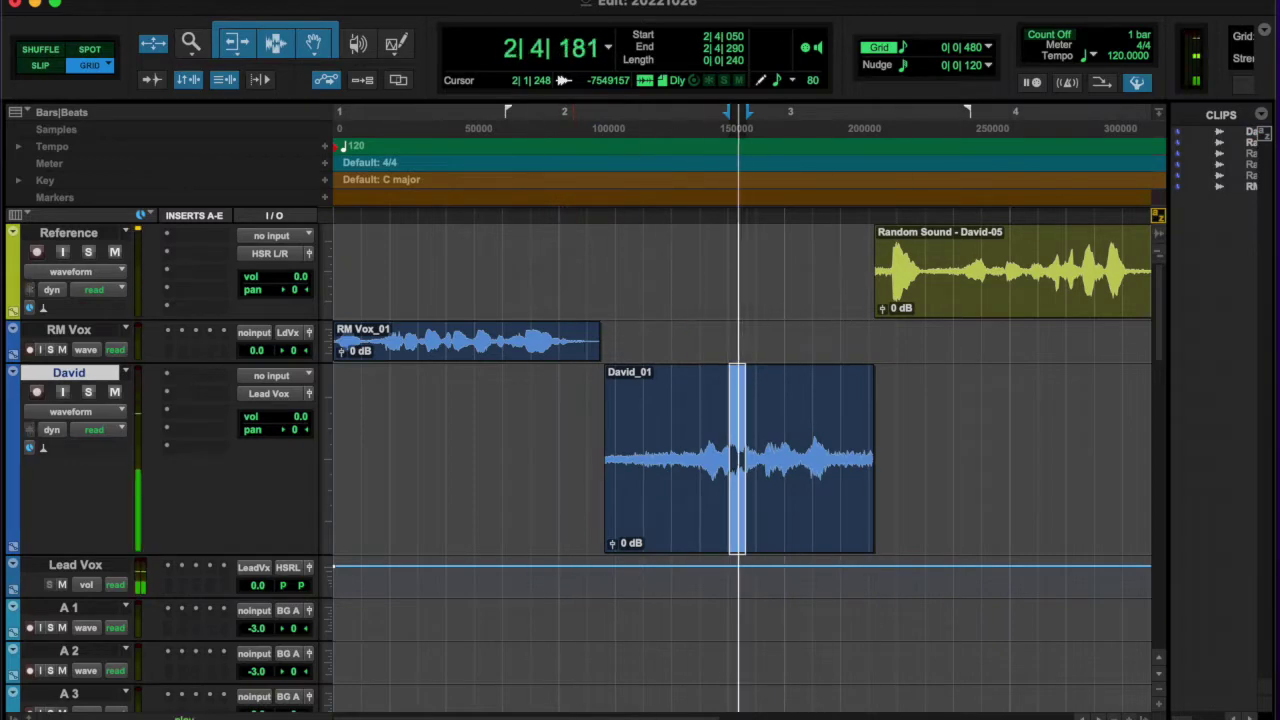
Undo the trial edits on the clip below the RM Vox track, including its fade-in.
{"action": "key", "text": "super+z"}
{"action": "key", "text": "super+z"}
{"action": "key", "text": "super+z"}
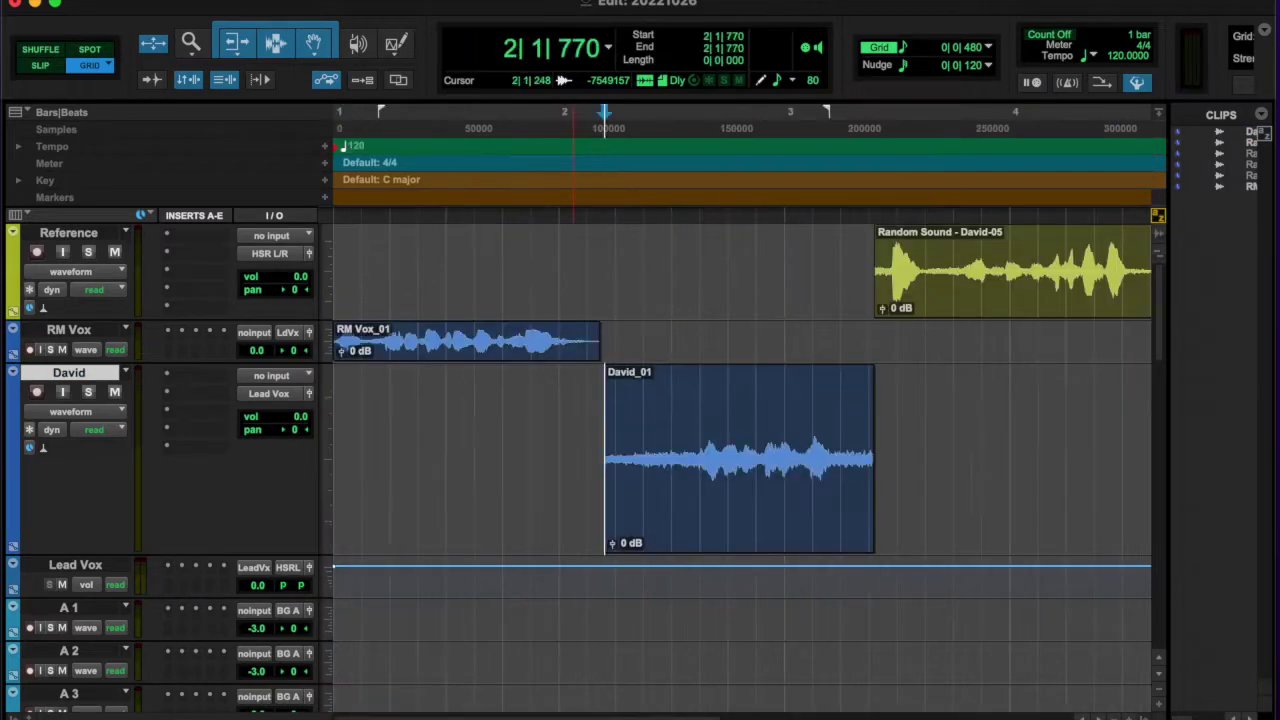
{"action": "key", "text": "super+z"}
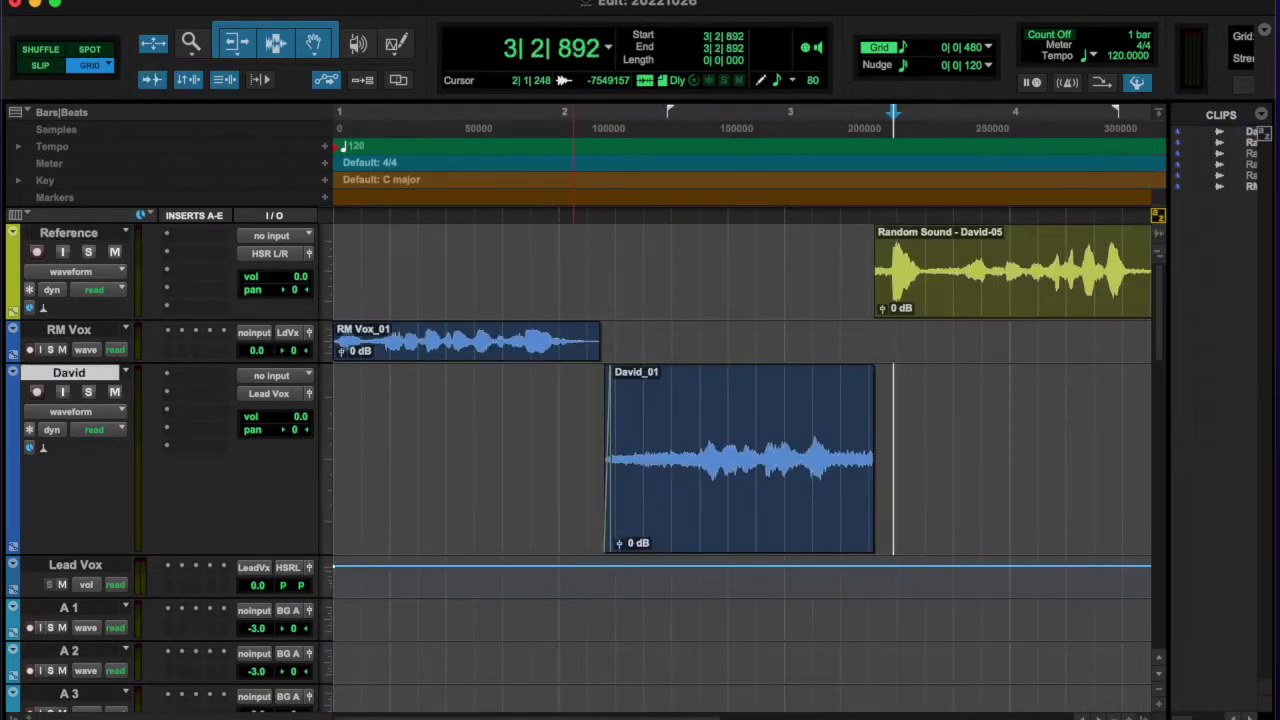
{"action": "key", "text": "super+z"}
{"action": "key", "text": "super+z"}
{"action": "key", "text": "super+z"}
{"action": "key", "text": "super+z"}
{"action": "key", "text": "super+z"}
{"action": "key", "text": "super+z"}
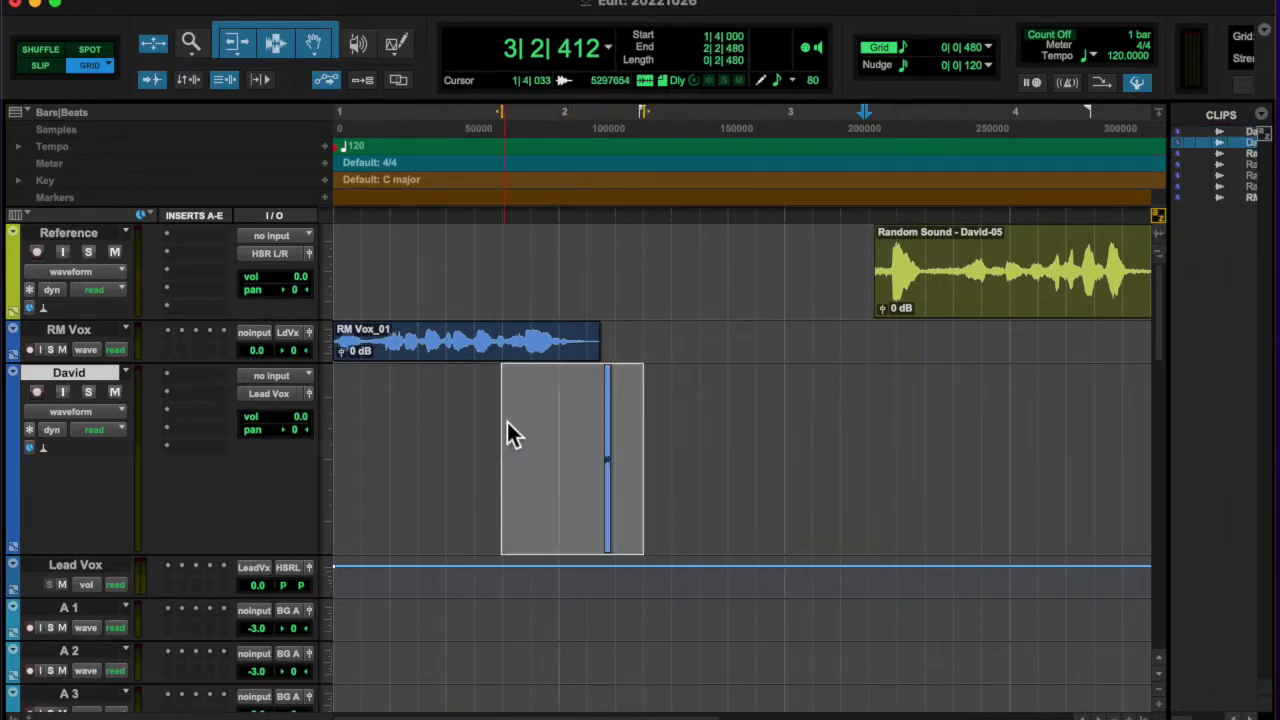
Undo the last trial edits that cut the clip below RM Vox down to a short fragment.
{"action": "key", "text": "super+z"}
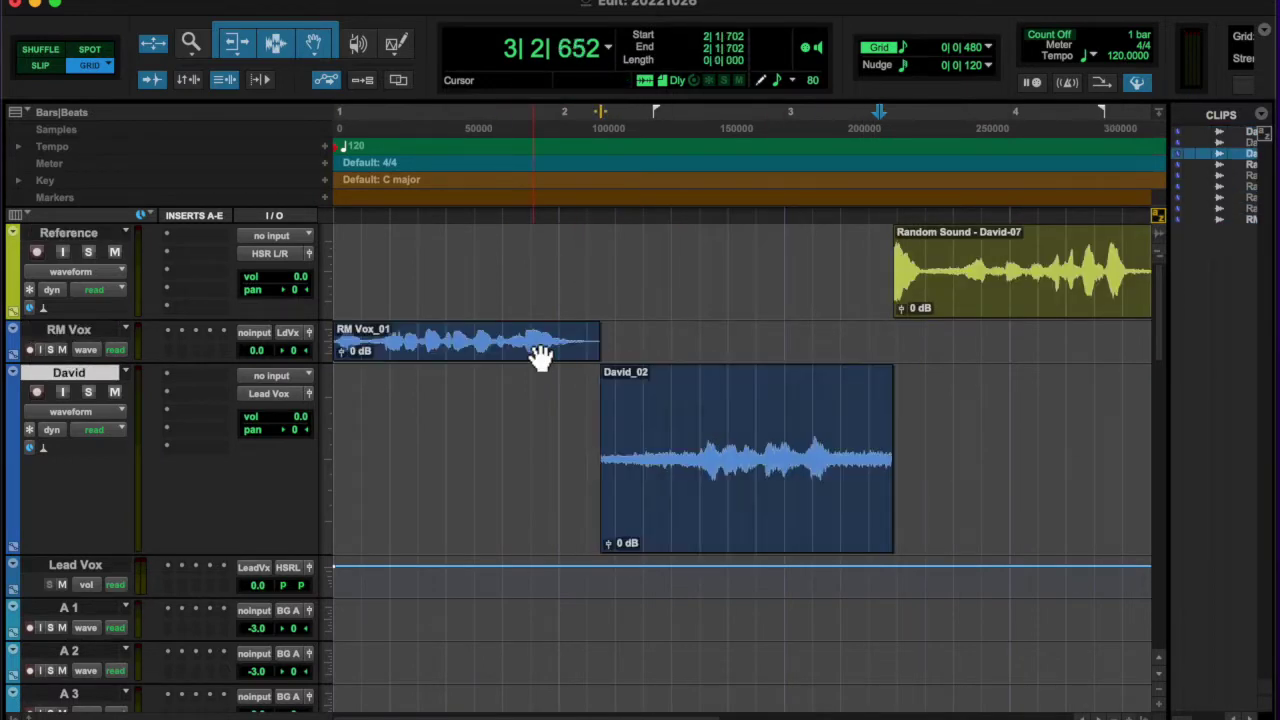
{"action": "key", "text": "super+z"}
{"action": "key", "text": "super+z"}
{"action": "key", "text": "super+z"}
{"action": "key", "text": "super+z"}
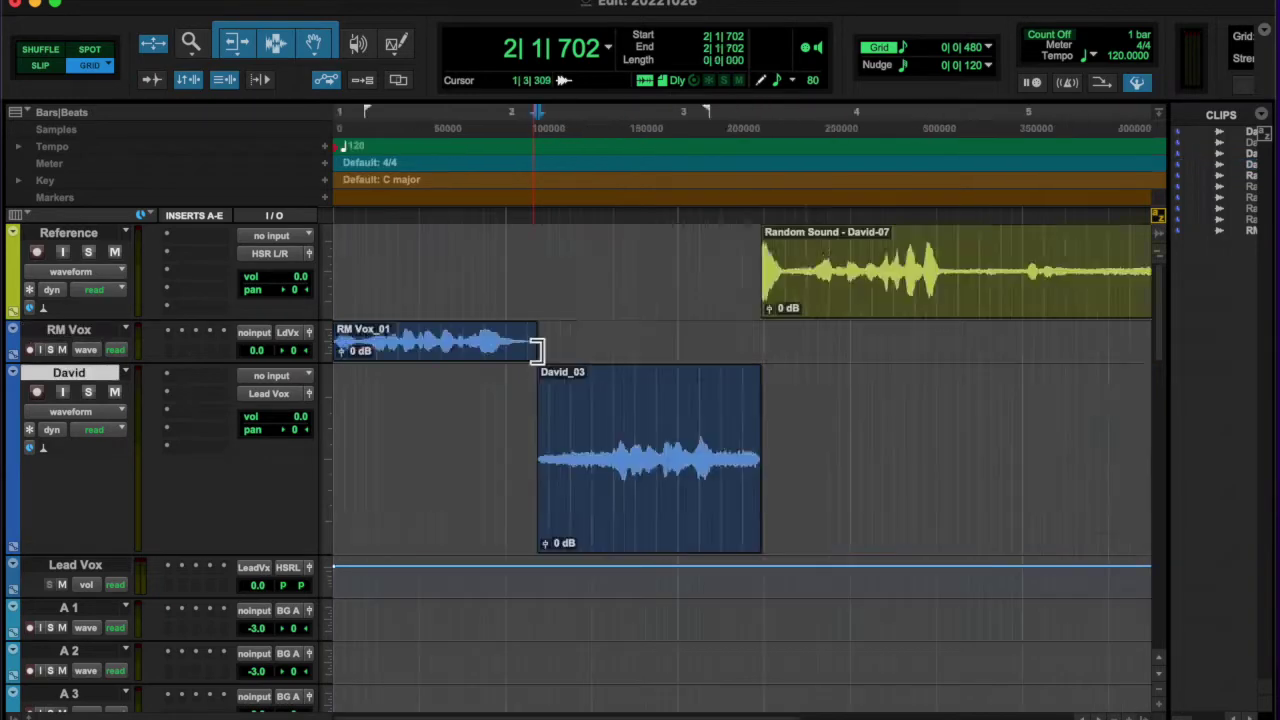
Duplicate the track below RM Vox and name the copy as that person's friend.
{"action": "key", "text": "alt+shift+d"}
{"action": "key", "text": "Return"}
{"action": "double_click", "coordinate": [68, 415]}
{"action": "type", "text": "David's Friend"}
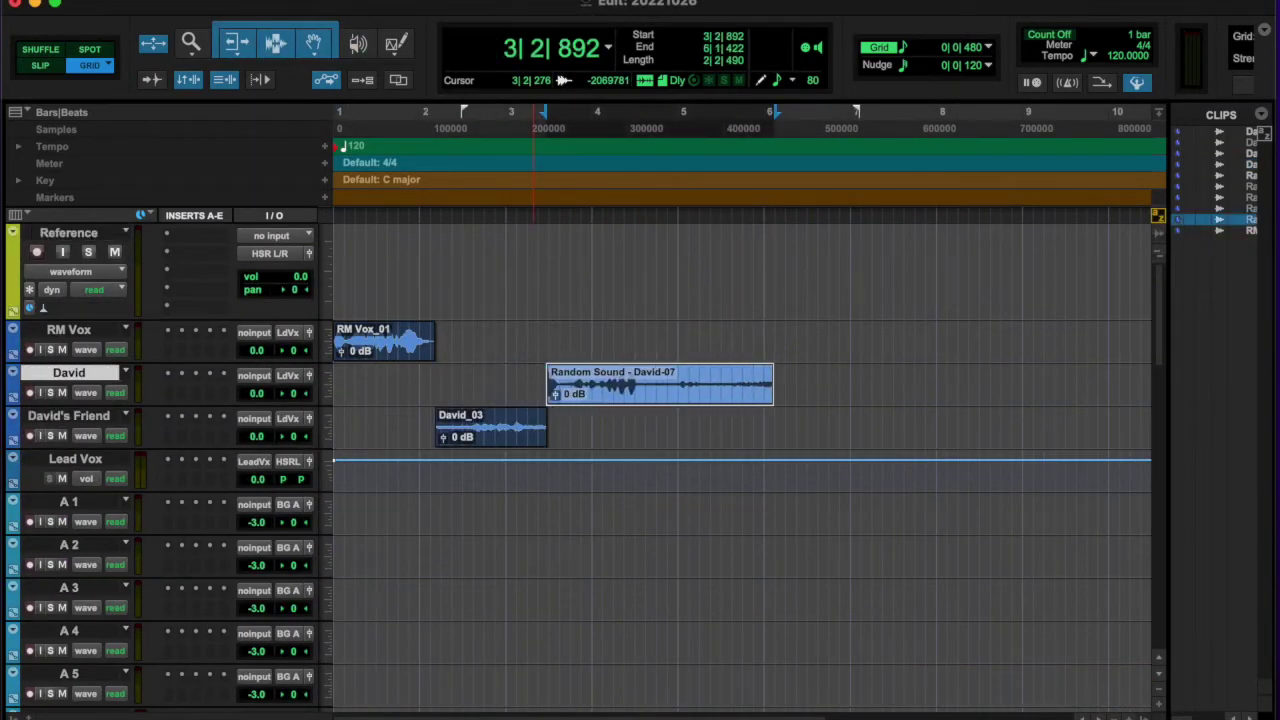
Enlarge the track below RM Vox and trim its selected clip to the opening burst, from 3|2|892 to 3|3|452.
{"action": "key", "text": "super+bracketright"}
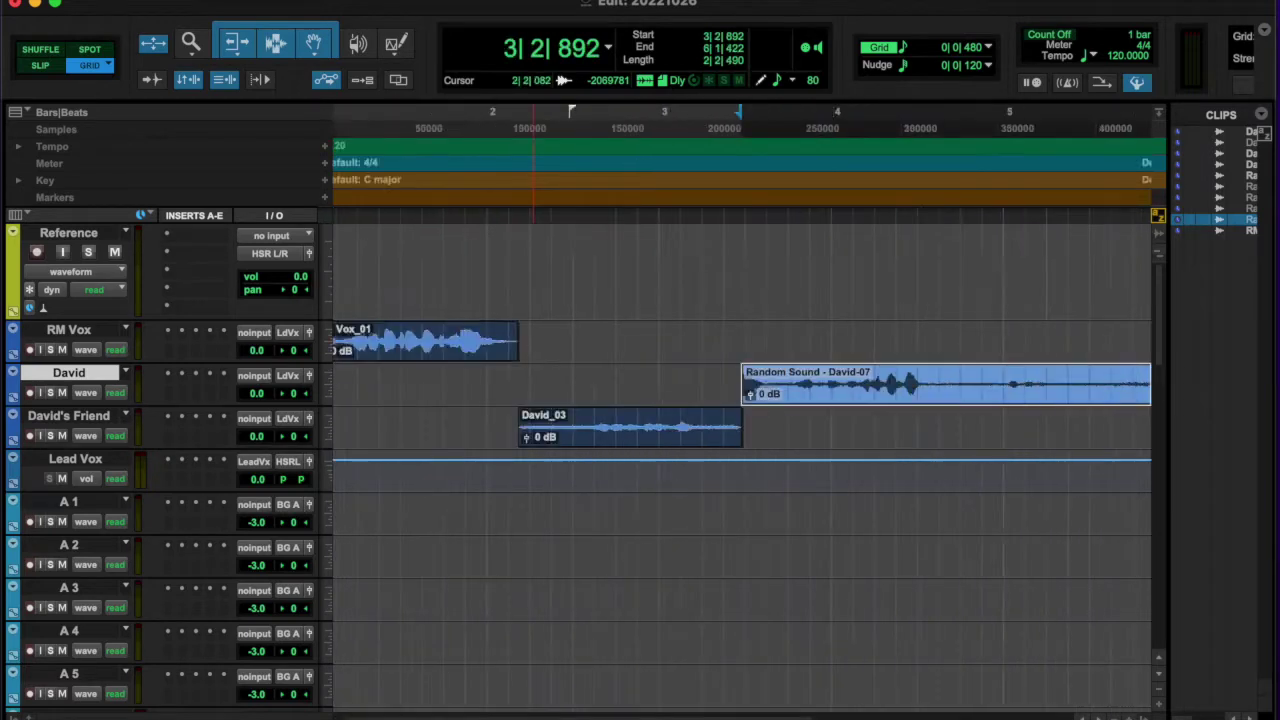
{"action": "key", "text": "super+bracketleft"}
{"action": "key", "text": "e"}
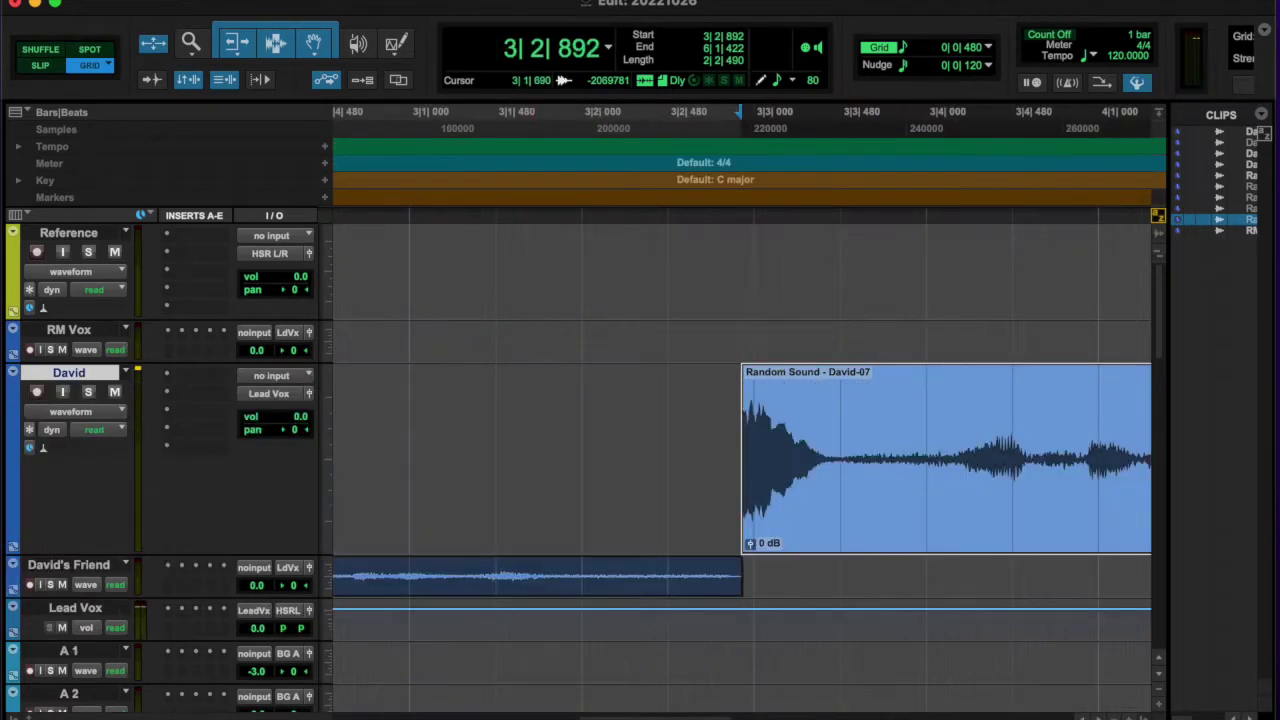
{"action": "key", "text": "super+t"}
{"action": "key", "text": "space"}
{"action": "key", "text": "space"}
Audition the trimmed clip and select it on the enlarged track.
{"action": "key", "text": "super+bracketright"}
{"action": "key", "text": "space"}
{"action": "key", "text": "space"}
{"action": "left_click", "coordinate": [760, 377]}
{"action": "key", "text": "super+bracketleft"}
{"action": "key", "text": "super+bracketleft"}
{"action": "key", "text": "super+bracketleft"}
{"action": "left_click", "coordinate": [657, 494]}
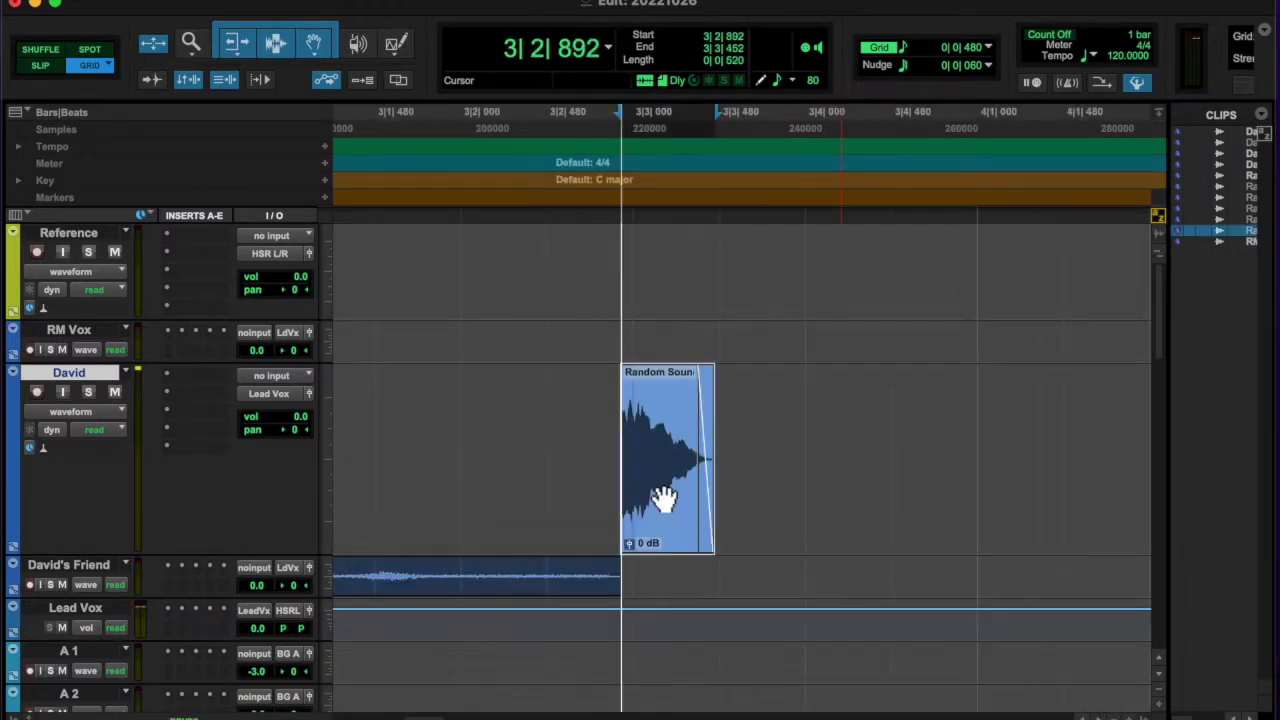
Insert the NS1 plug-in on the track below RM Vox.
{"action": "left_click", "coordinate": [166, 375]}
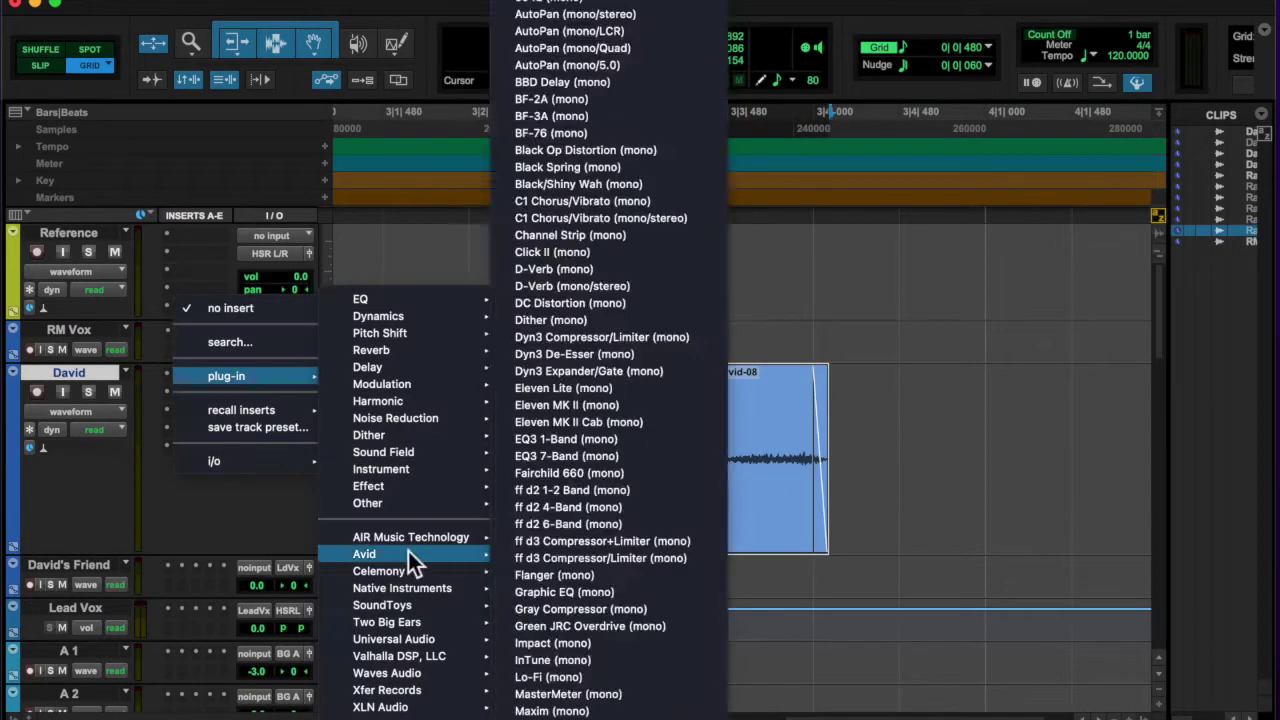
{"action": "left_click", "coordinate": [600, 600]}
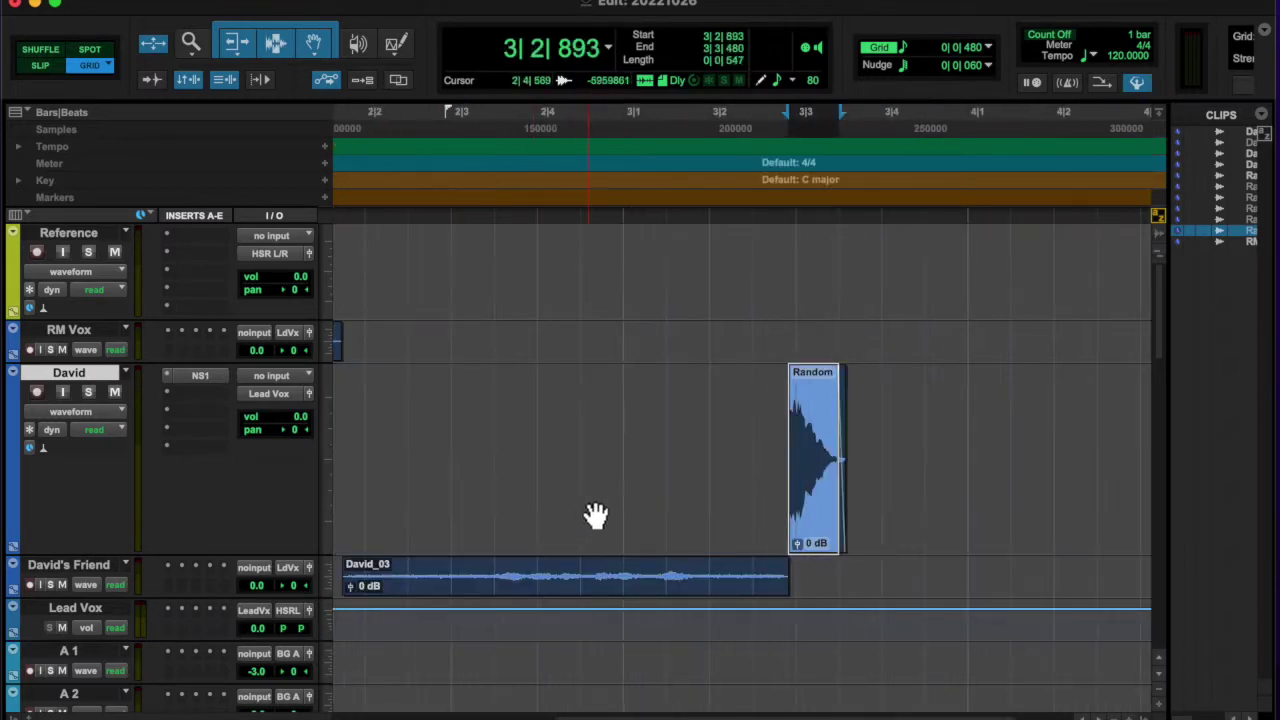
Line up the short clip on the track below RM Vox with 4|1|000 and select it.
{"action": "left_click_drag", "start_coordinate": [850, 543], "coordinate": [852, 562]}
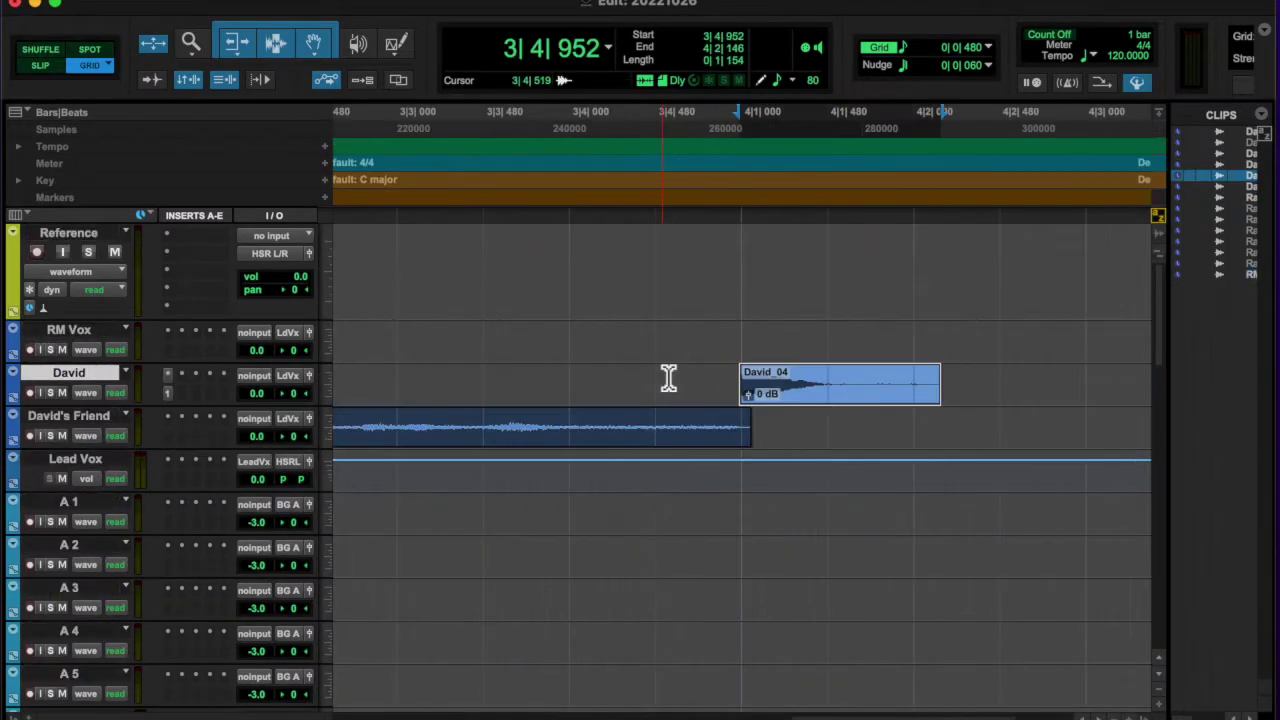
{"action": "left_click", "coordinate": [750, 423]}
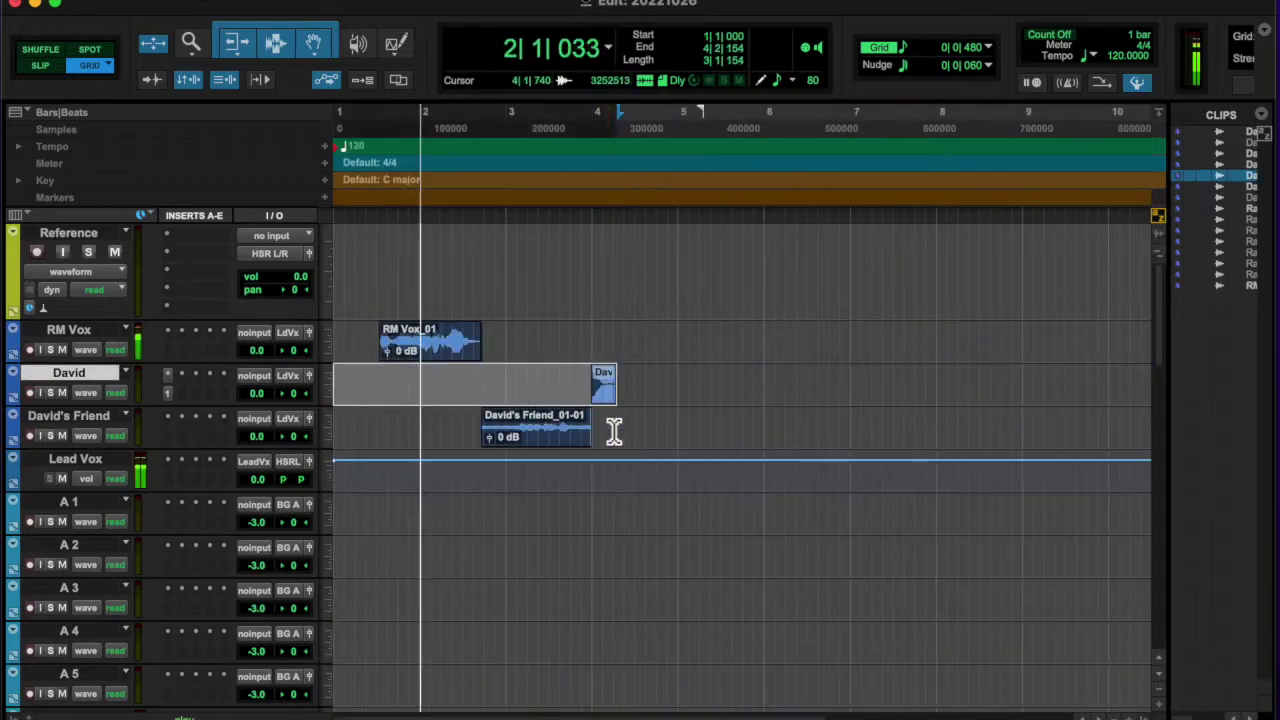
{"action": "left_click", "coordinate": [643, 386]}
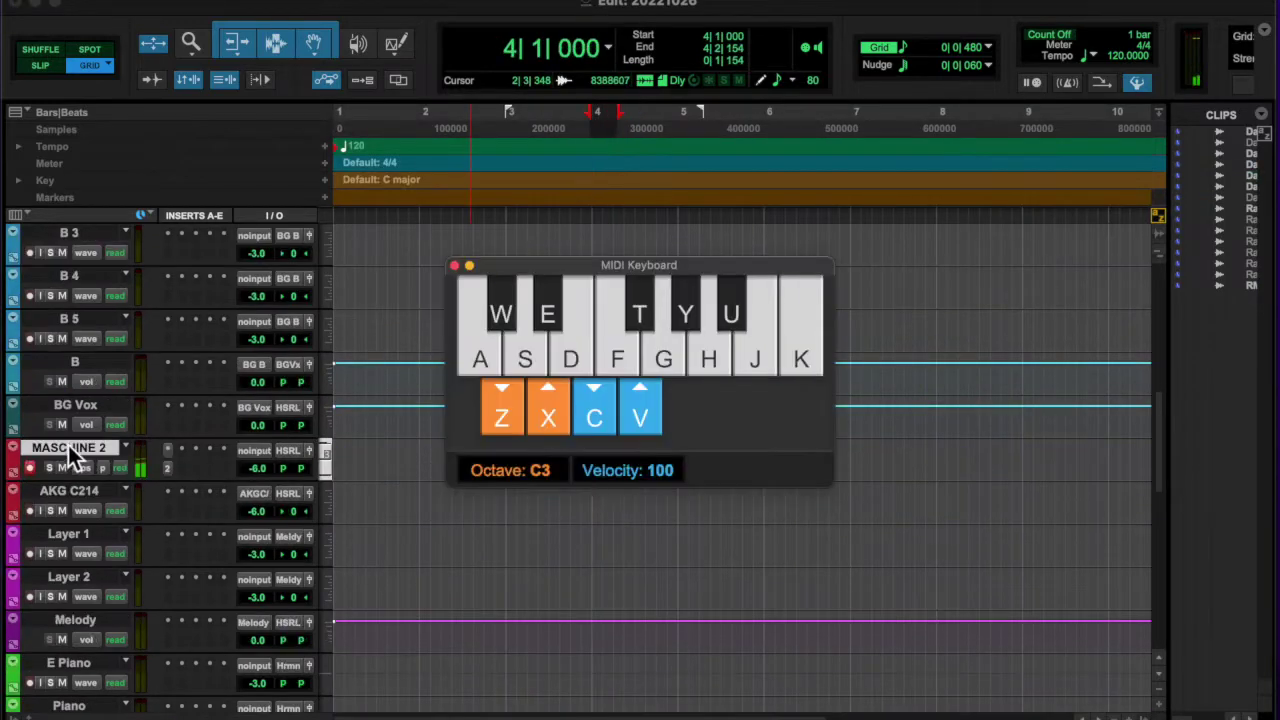
Play notes through MASCHINE 2 with the on-screen MIDI keyboard to work out the vocal's key.
{"action": "key", "text": "s"}
{"action": "key", "text": "s"}
{"action": "key", "text": "u"}
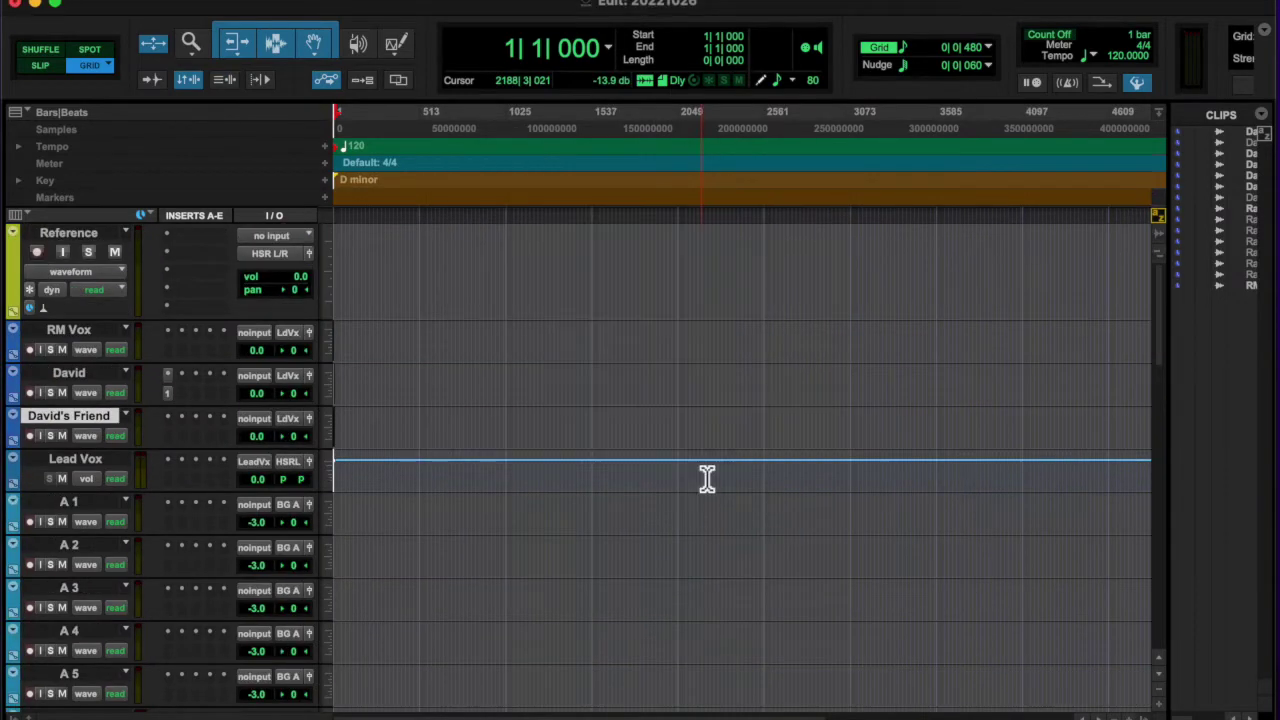
Add a marker named Verse 1 at 4|1|000, at the start of the short clip below RM Vox.
{"action": "key", "text": "super+bracketleft"}
{"action": "key", "text": "F6"}
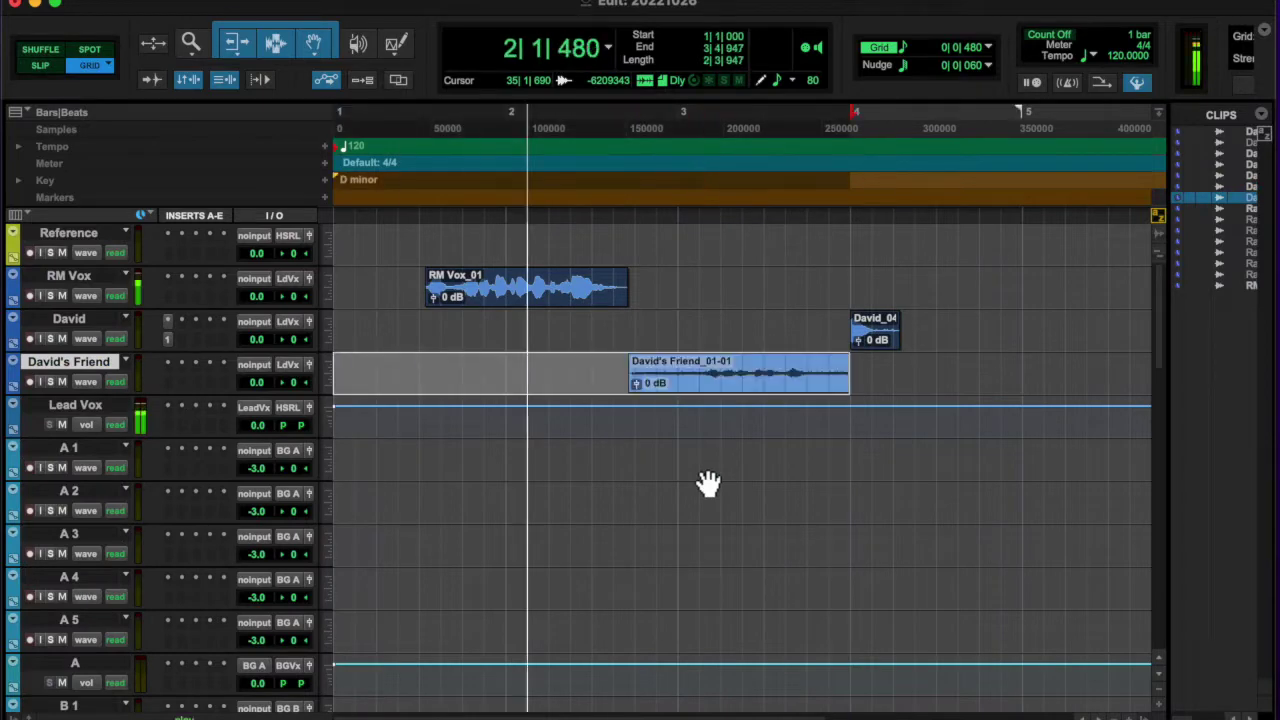
{"action": "left_click", "coordinate": [871, 343]}
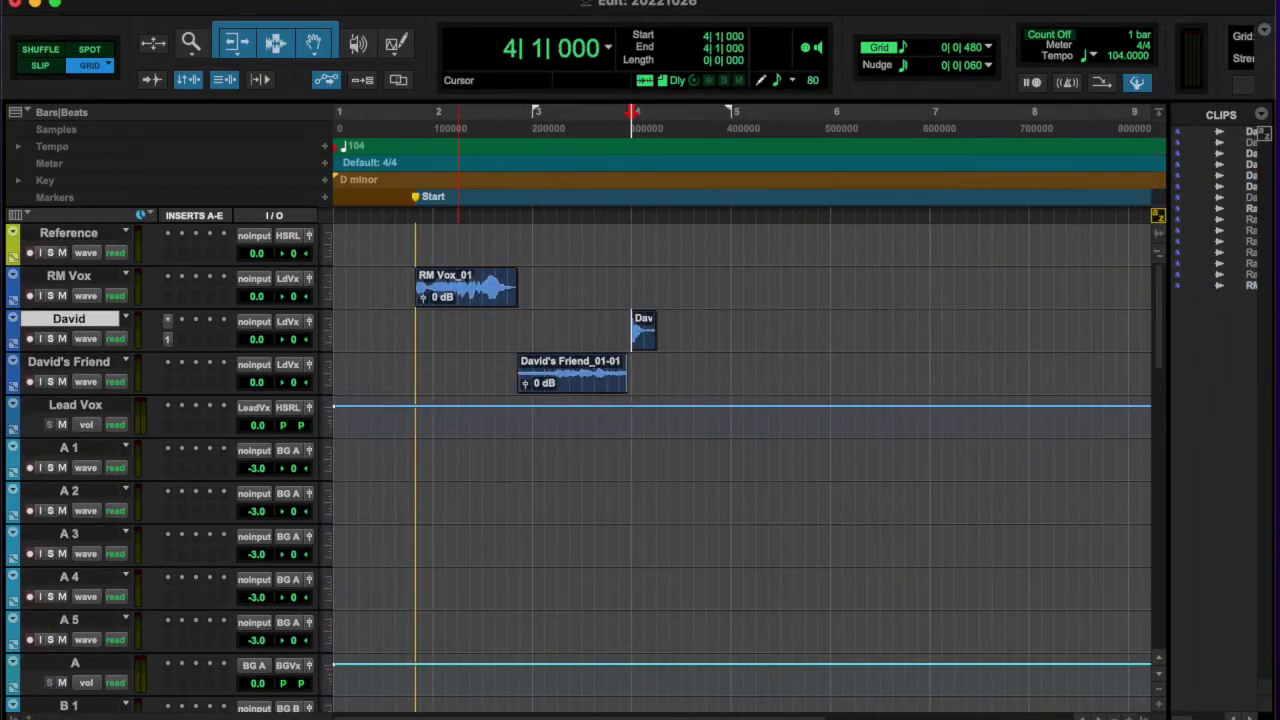
{"action": "key", "text": "KP_Enter"}
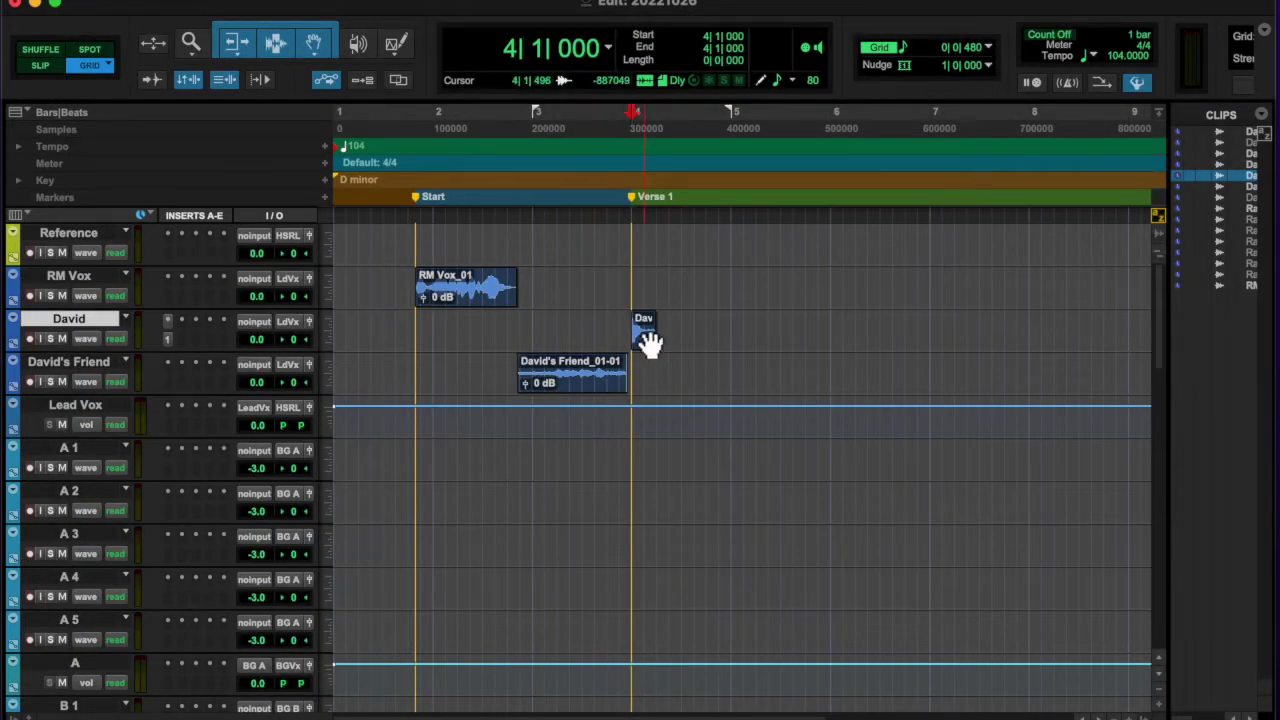
Duplicate the short clip on the track below RM Vox repeatedly until the repeats fill the verse up to 12|1|000.
{"action": "key", "text": "super+bracketleft"}
{"action": "key", "text": "super+d"}
{"action": "key", "text": "super+d"}
{"action": "key", "text": "super+d"}
{"action": "key", "text": "super+d"}
{"action": "key", "text": "super+d"}
{"action": "key", "text": "alt+Return"}
Add a marker named Chors1 at 12|1|000 and a marker named End at 13|1|000.
{"action": "key", "text": "KP_Enter"}
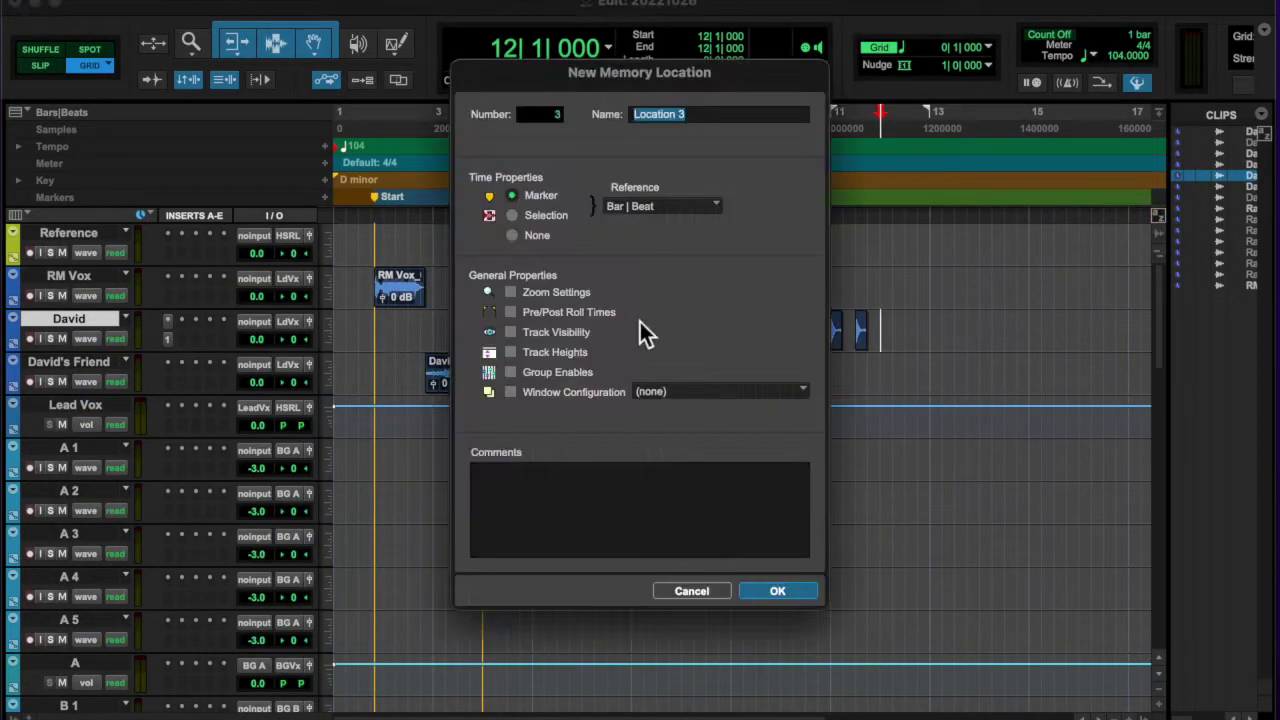
{"action": "type", "text": "End"}
{"action": "key", "text": "Return"}
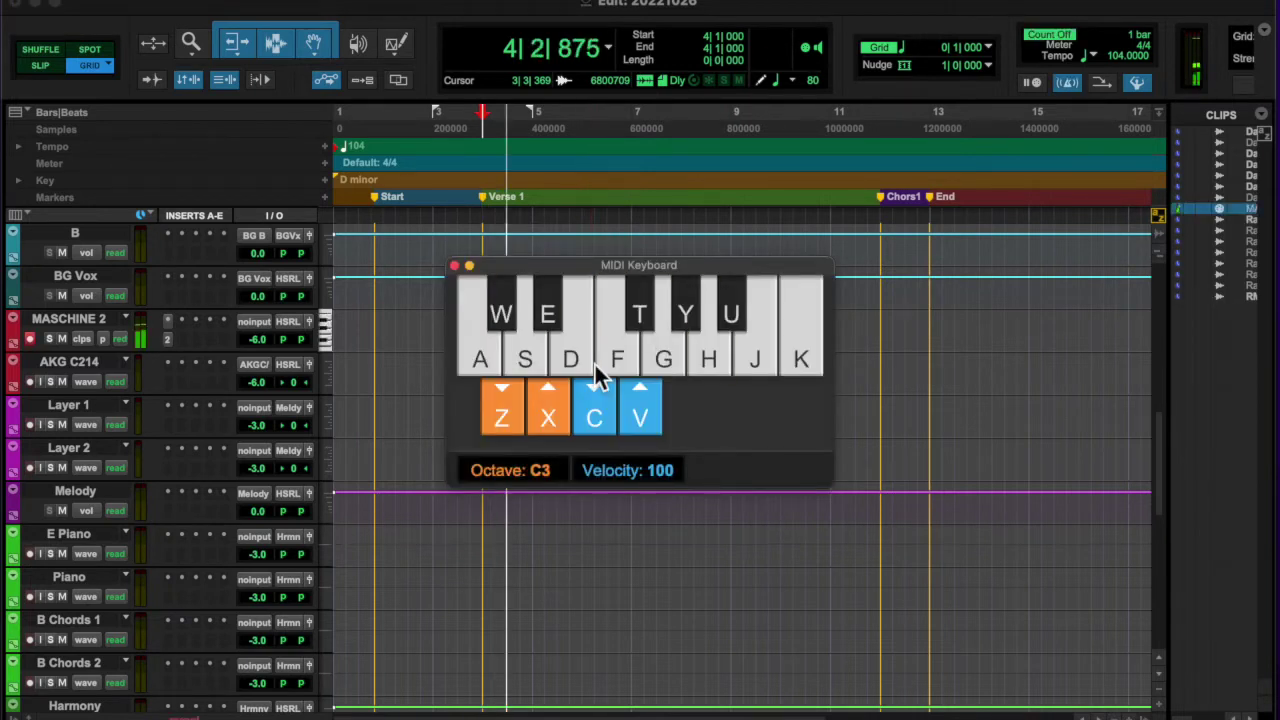
Record a part on MASCHINE 2 from Verse 1 with the MIDI keyboard and quantize the clip from 4|1|000 to 12|1|000.
{"action": "key", "text": "x"}
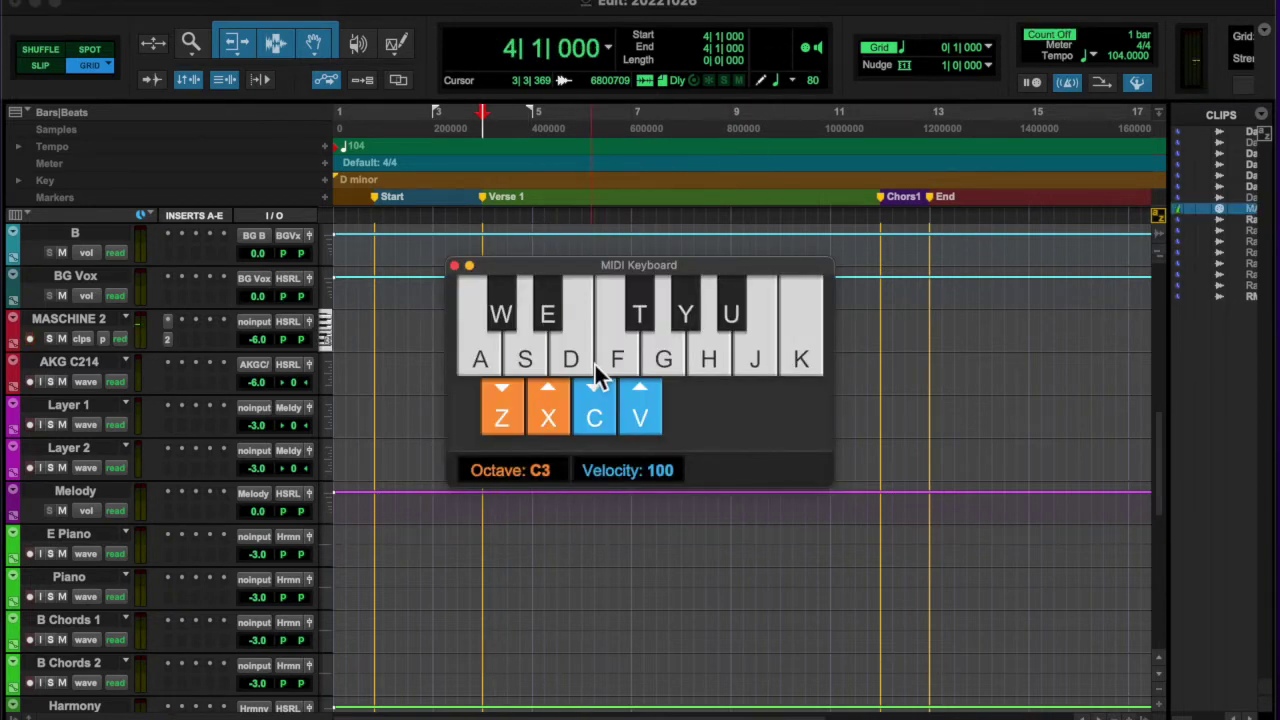
{"action": "left_click_drag", "start_coordinate": [600, 371], "coordinate": [677, 466]}
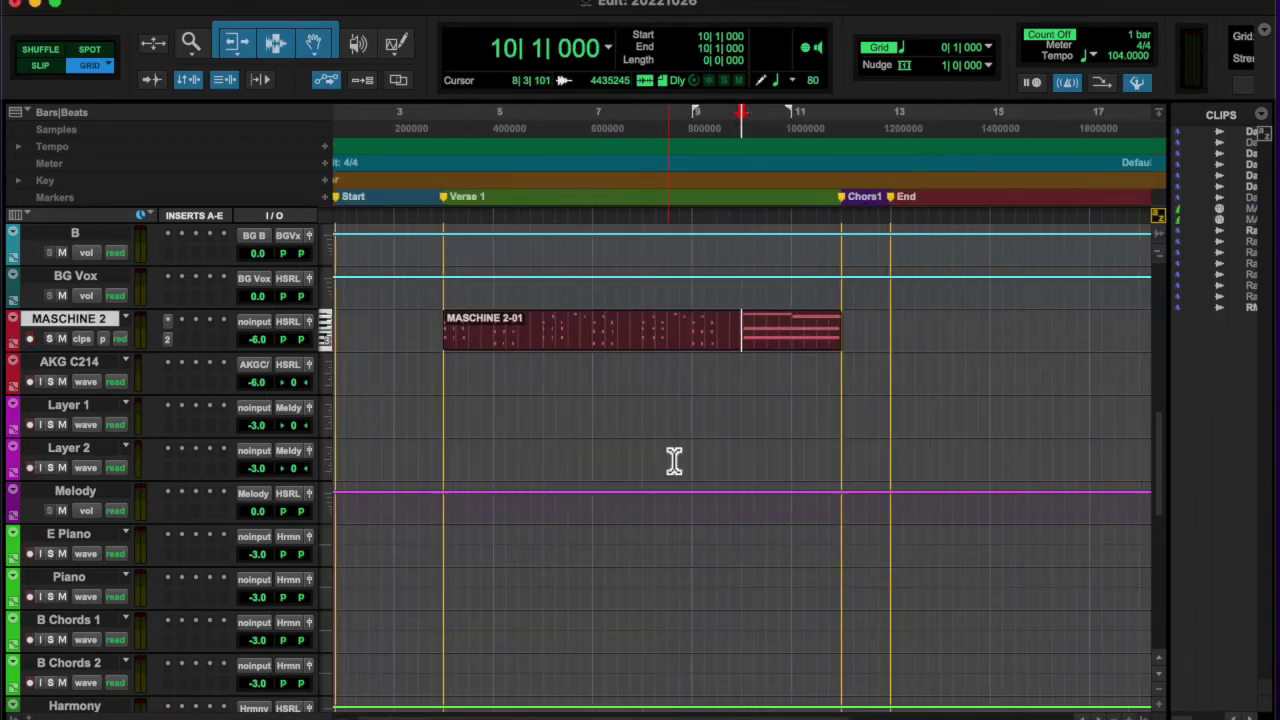
{"action": "key", "text": "alt+0"}
{"action": "left_click", "coordinate": [706, 622]}
{"action": "key", "text": "e"}
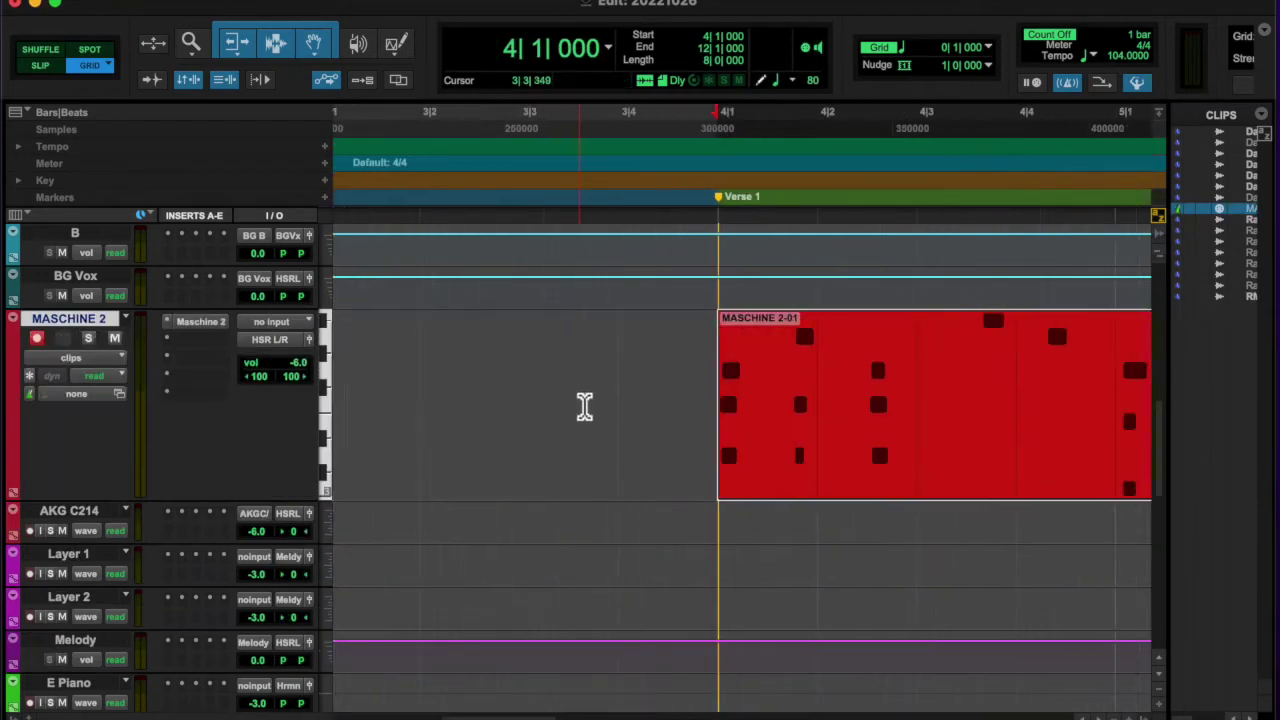
{"action": "left_click", "coordinate": [847, 400]}
{"action": "key", "text": "e"}
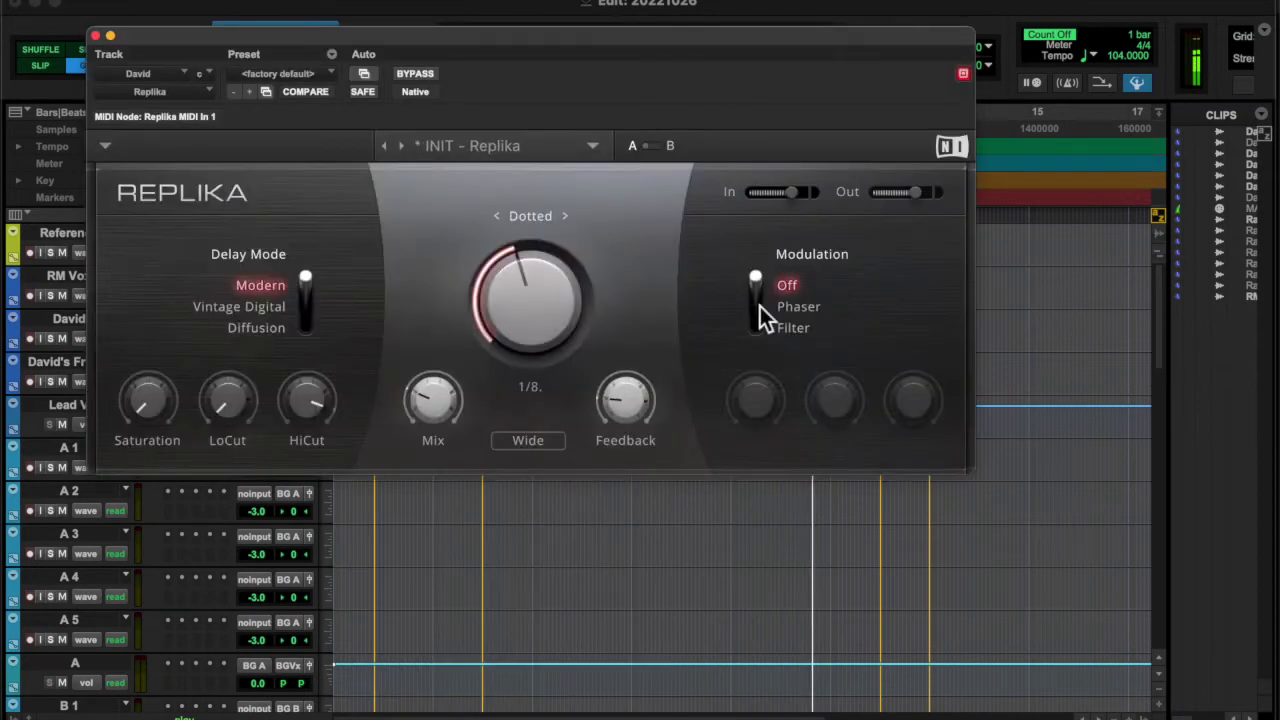
Adjust the Modulation setting of the Replika delay on the track below RM Vox.
{"action": "left_click", "coordinate": [760, 306]}
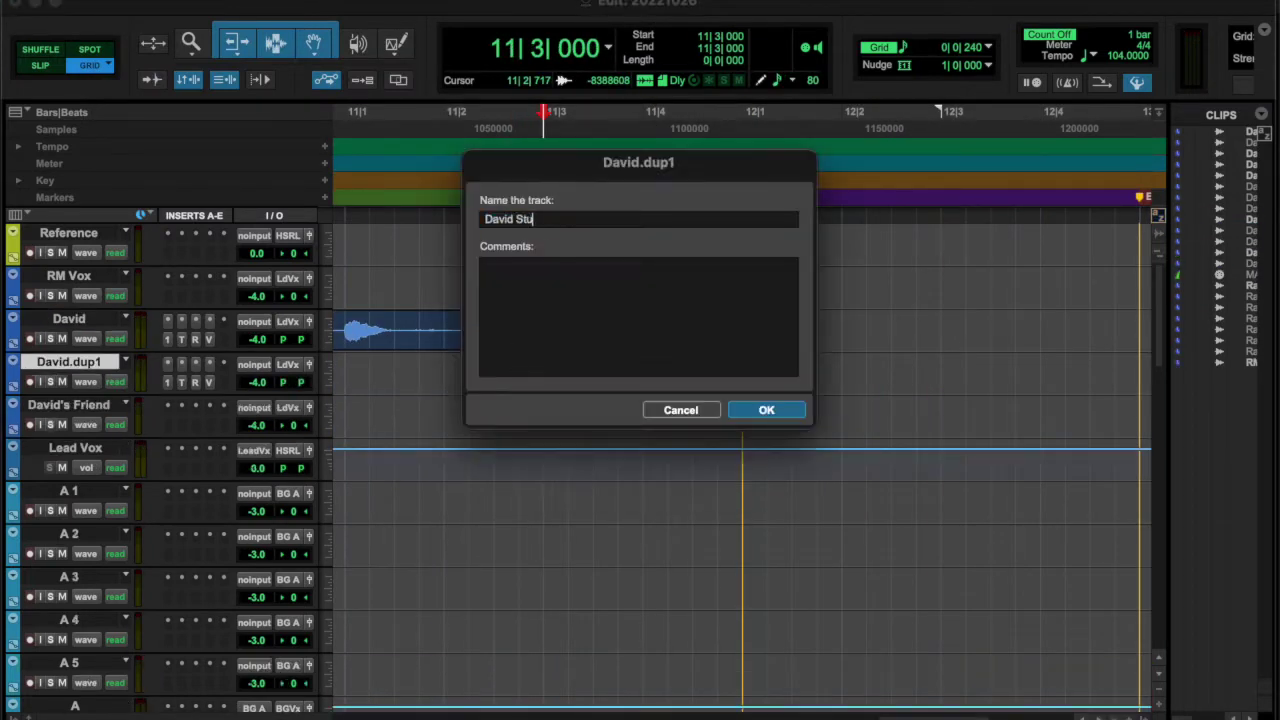
Name the duplicated track with the singer's name plus Studder and put the segment from 11|3|000 to 12|1|000 on it.
{"action": "type", "text": "dder"}
{"action": "key", "text": "Return"}
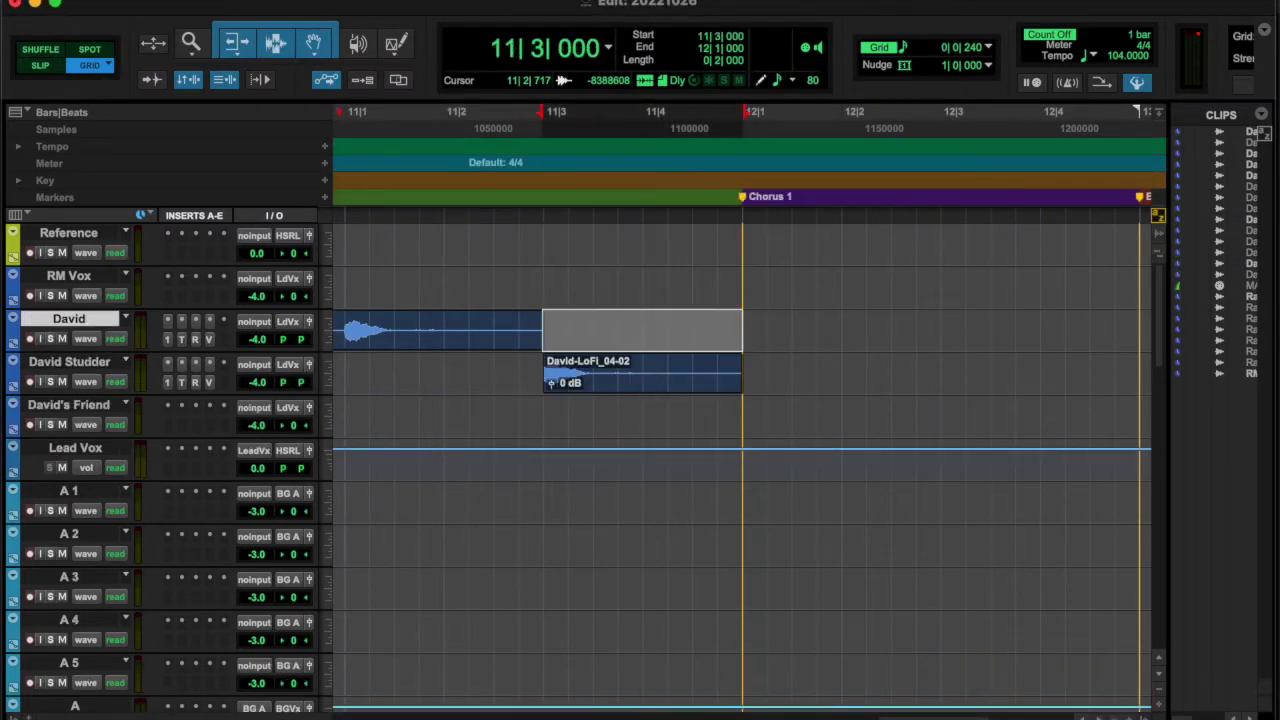
Play back the clip edits on the Studder track leading up to 12|1|000.
{"action": "key", "text": "space"}
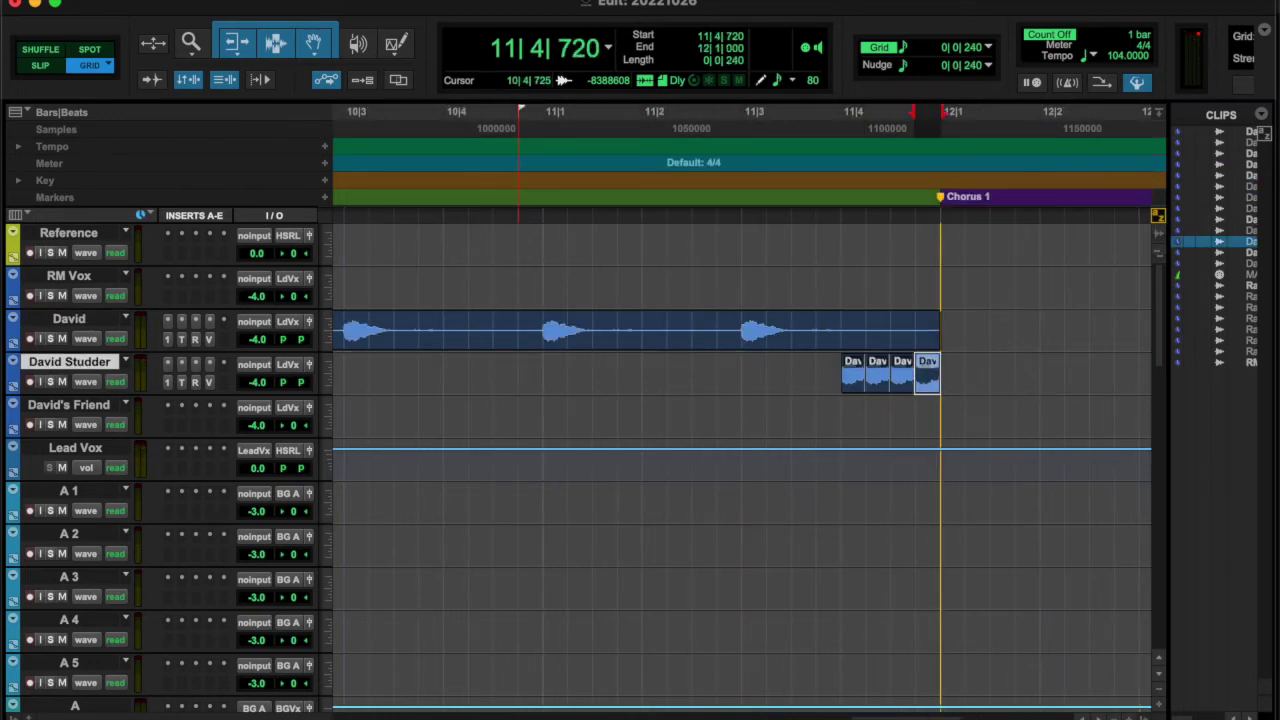
{"action": "left_click", "coordinate": [543, 372]}
{"action": "key", "text": "space"}
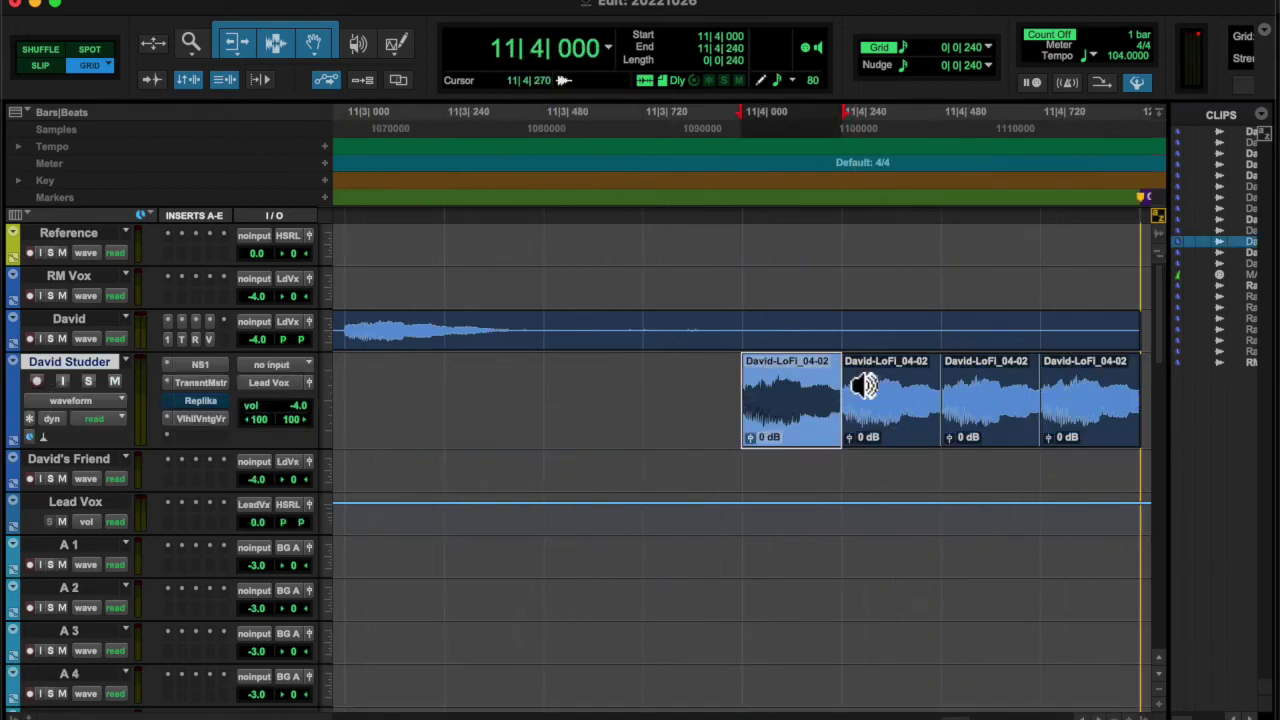
Undo the last edit to the four short repeats on the Studder track and redo it.
{"action": "key", "text": "super+z"}
{"action": "key", "text": "shift+super+z"}
{"action": "key", "text": "shift+super+z"}
{"action": "key", "text": "shift+super+z"}
{"action": "key", "text": "shift+super+z"}
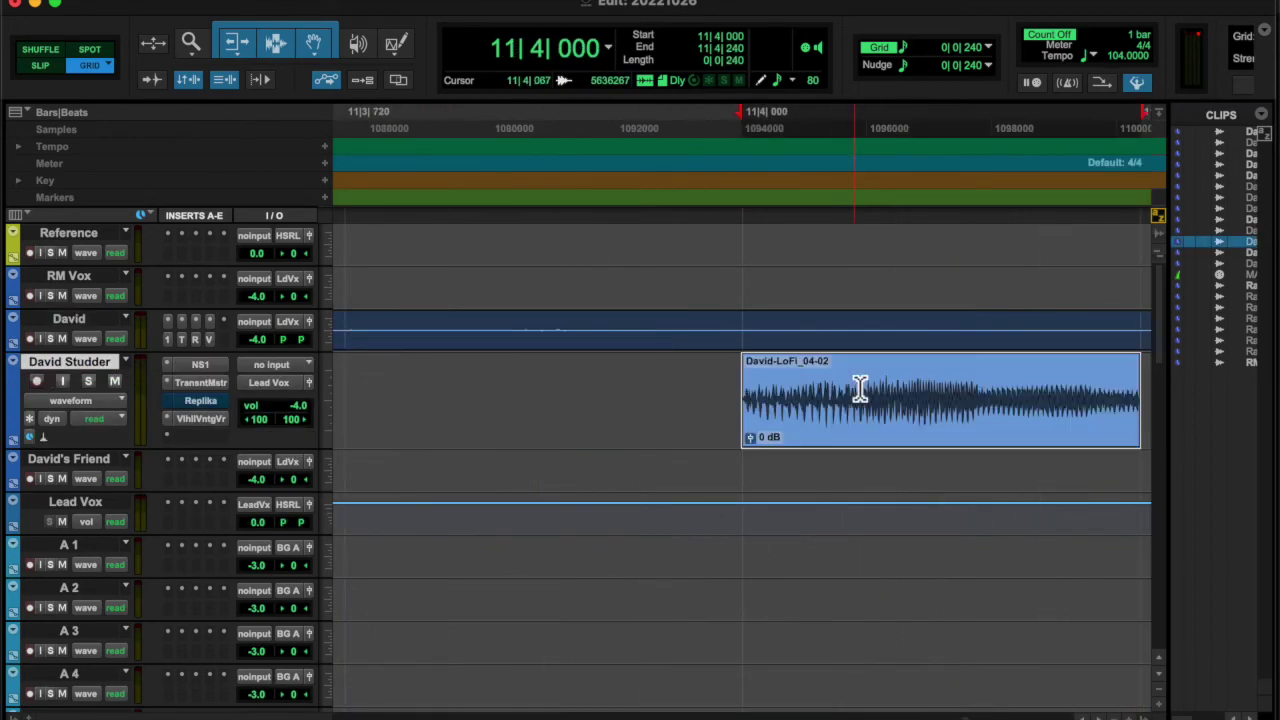
{"action": "key", "text": "shift+super+z"}
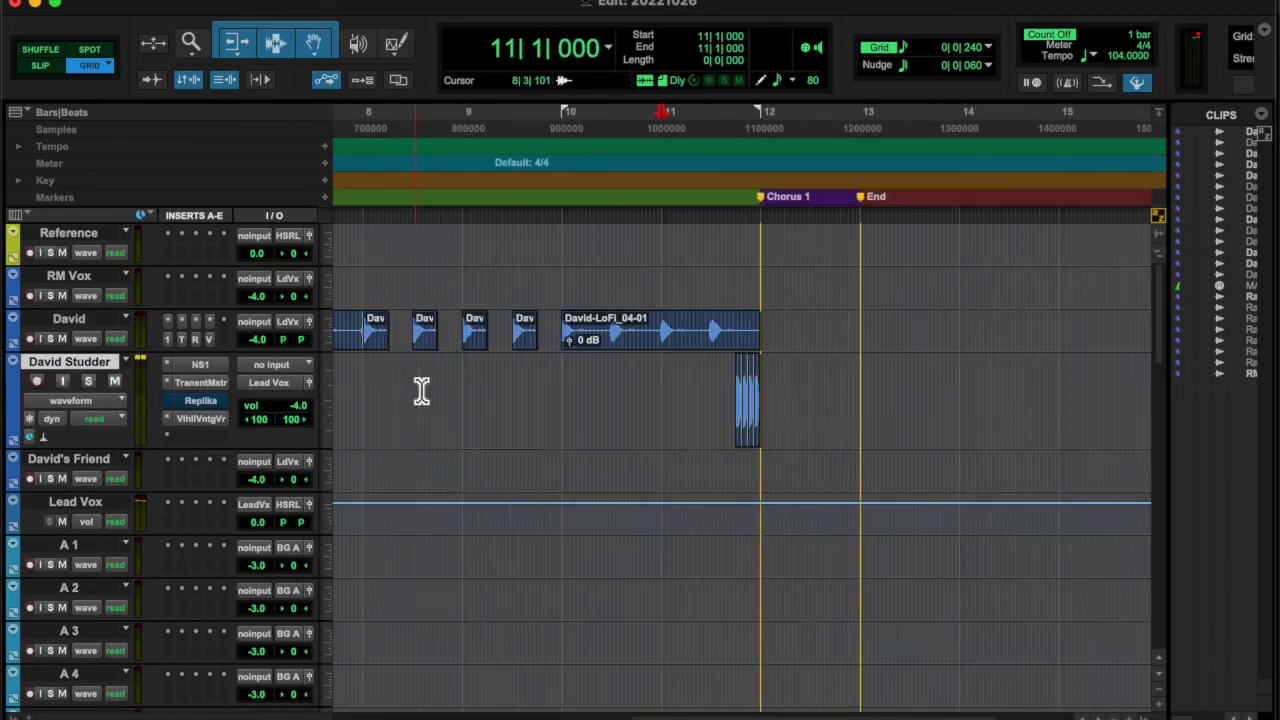
Bounce the mix offline as an interleaved 24 Bit, 44.1 kHz WAV, naming the file with the singer's name, D min and 104 BPM.
{"action": "key", "text": "alt+super+b"}
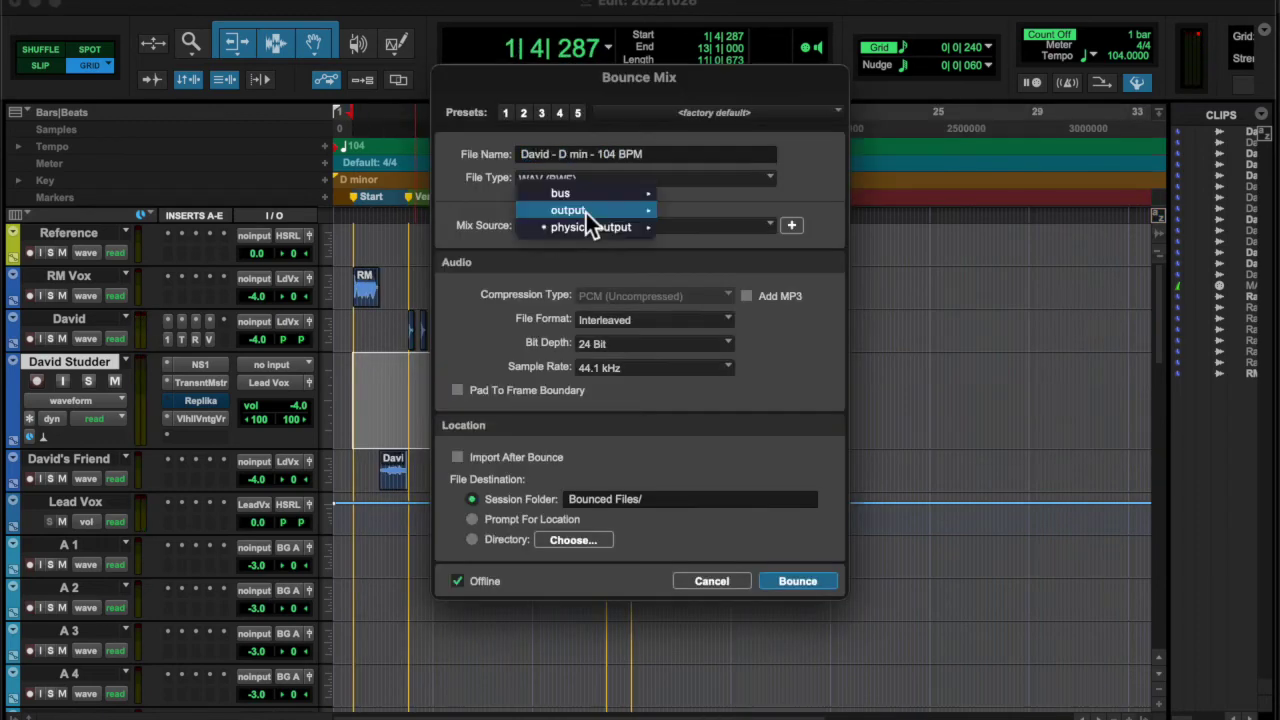
{"action": "left_click", "coordinate": [790, 581]}
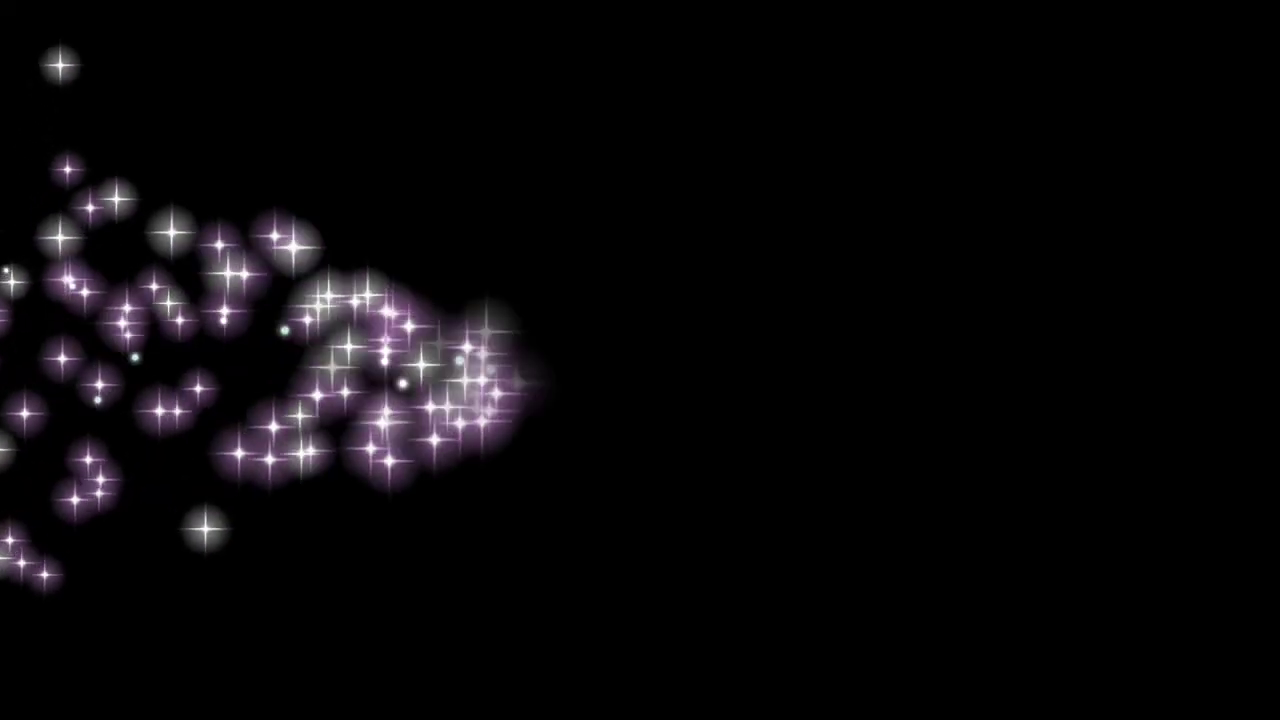